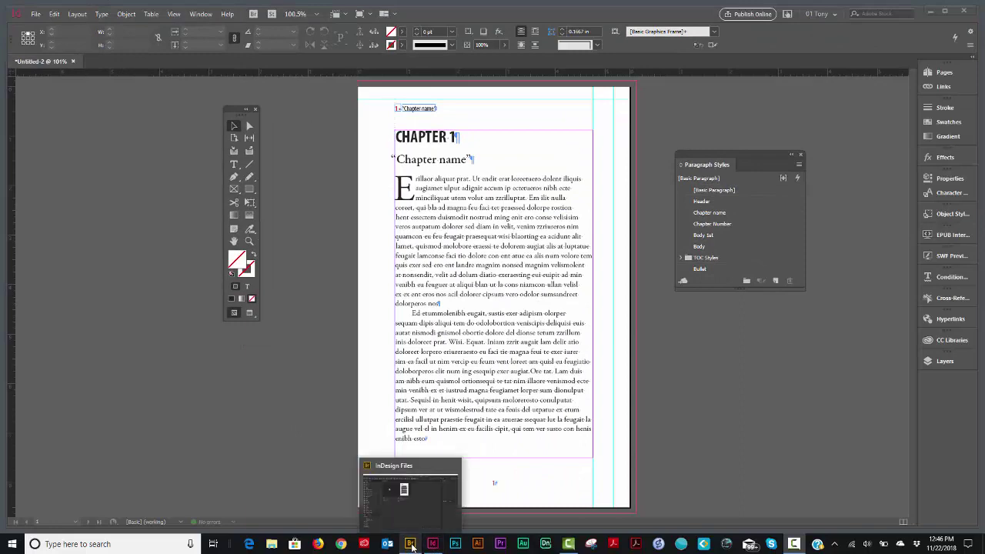
Return from Bridge to the document and browse the Save As formats, cancelling without saving
left_click(412, 544)
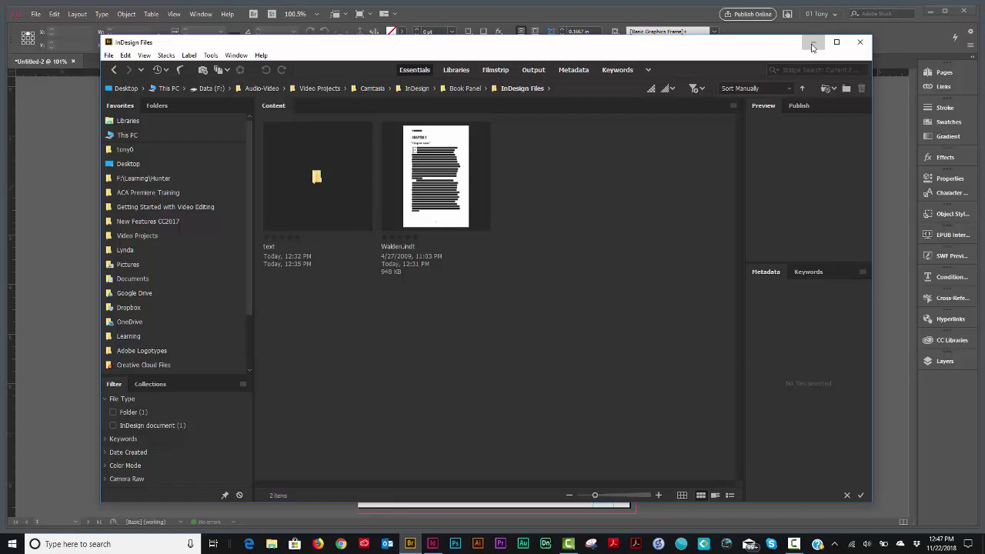
left_click(812, 44)
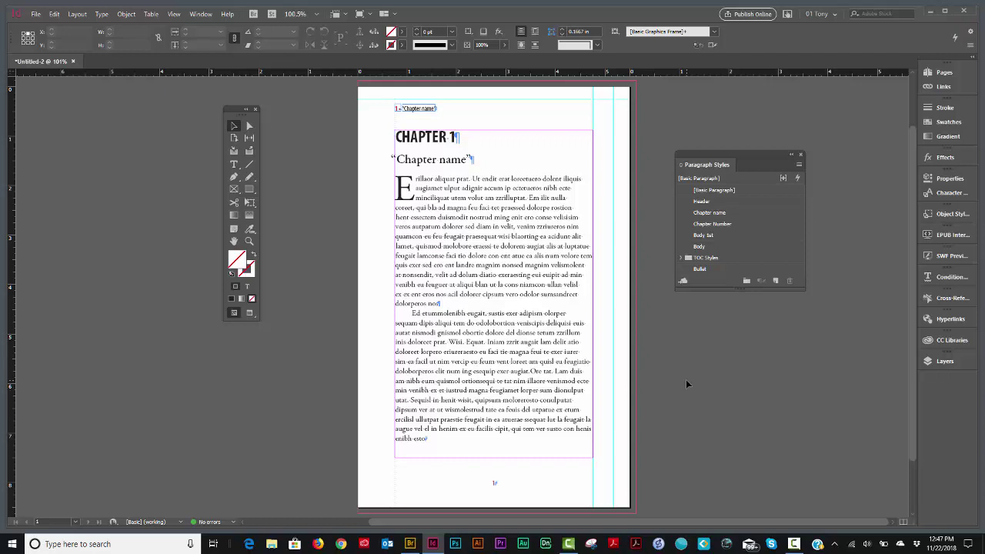
left_click(37, 14)
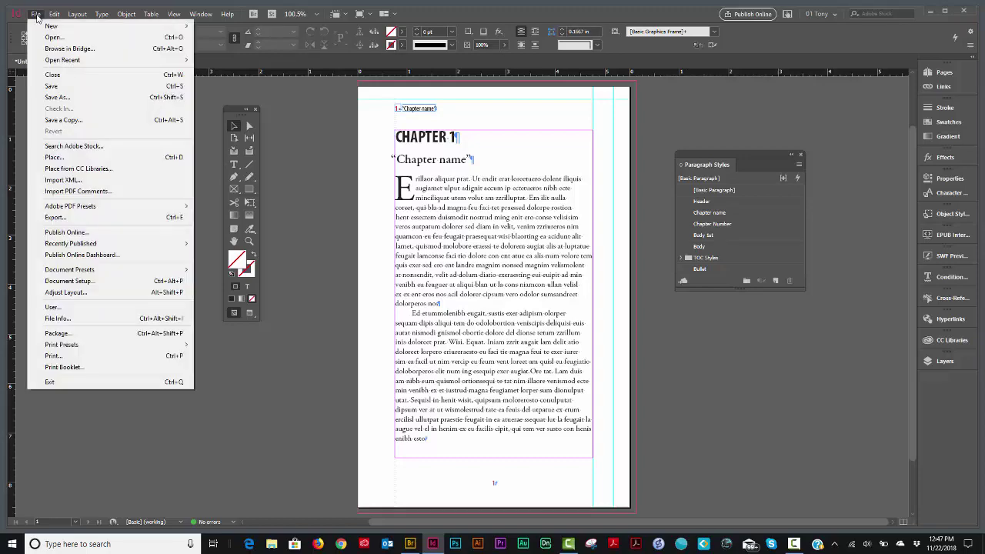
left_click(93, 86)
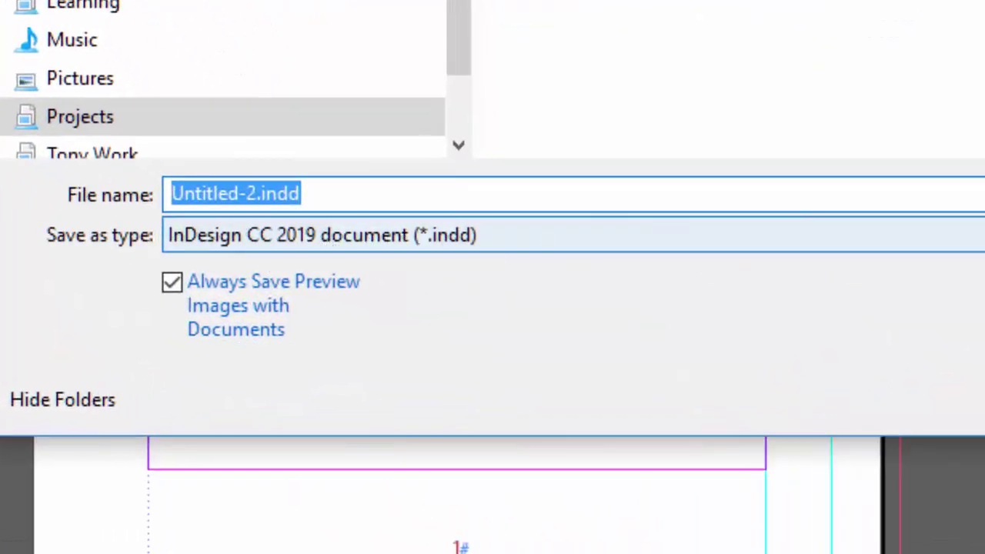
left_click(621, 234)
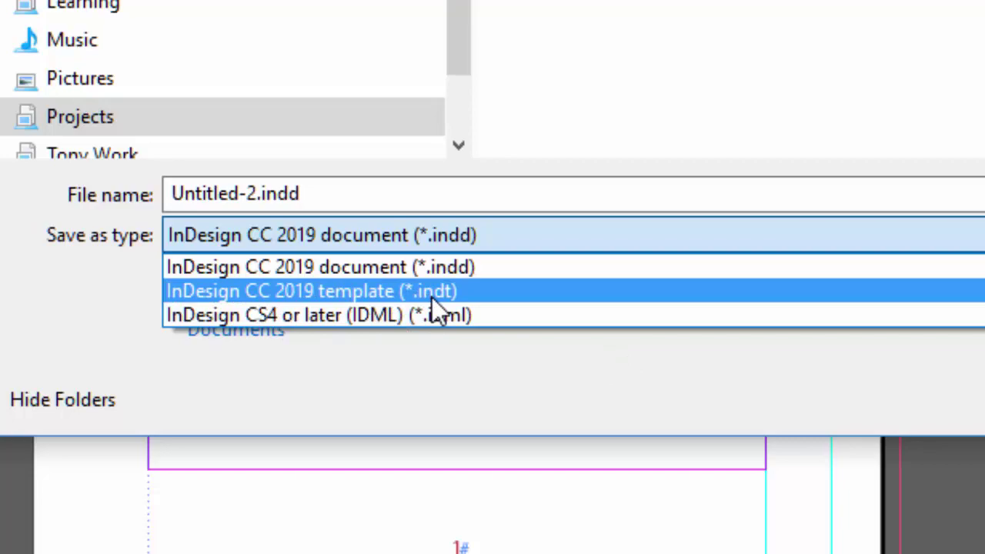
key("Down")
key("Escape")
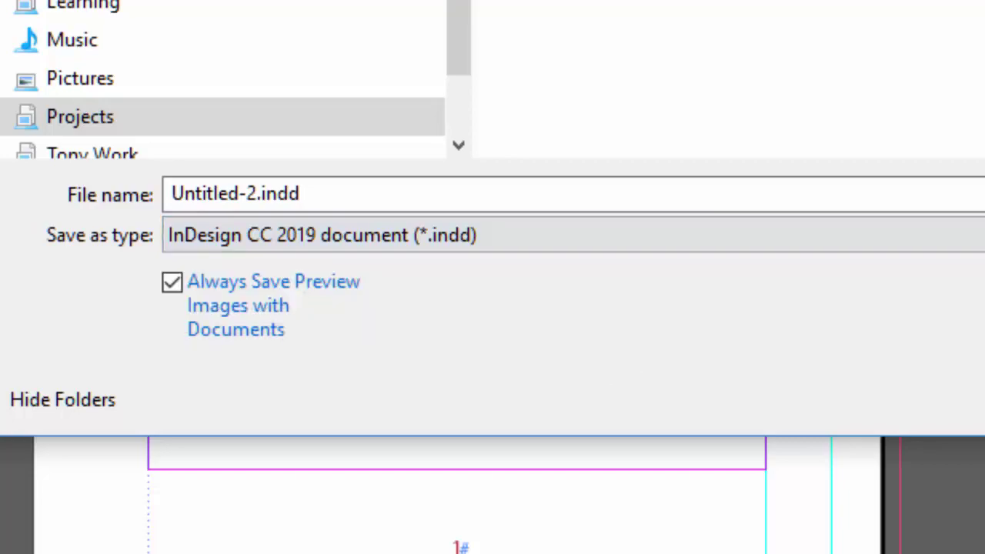
key("Escape")
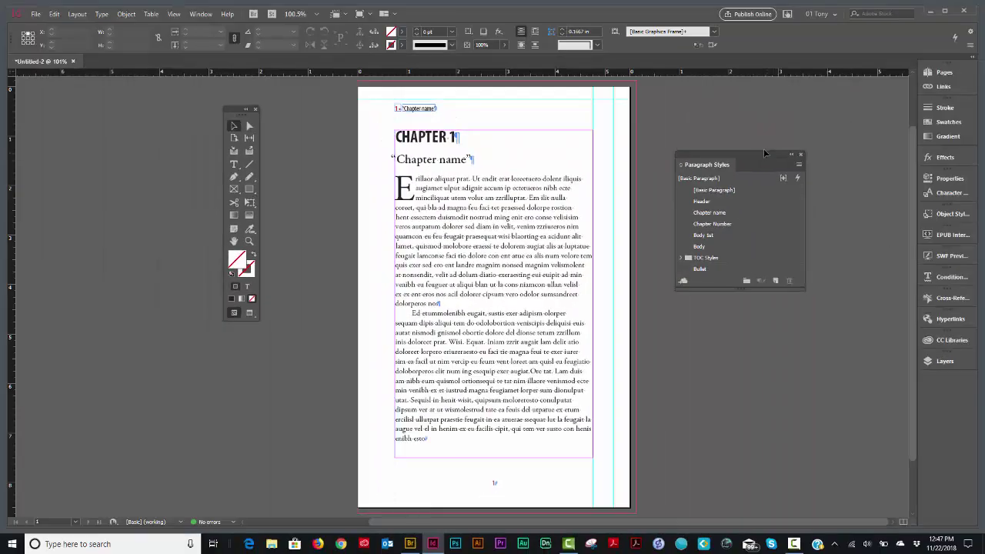
Show the page thumbnails and open the A-Master spread
left_click_drag(761, 156, 765, 239)
left_click(938, 71)
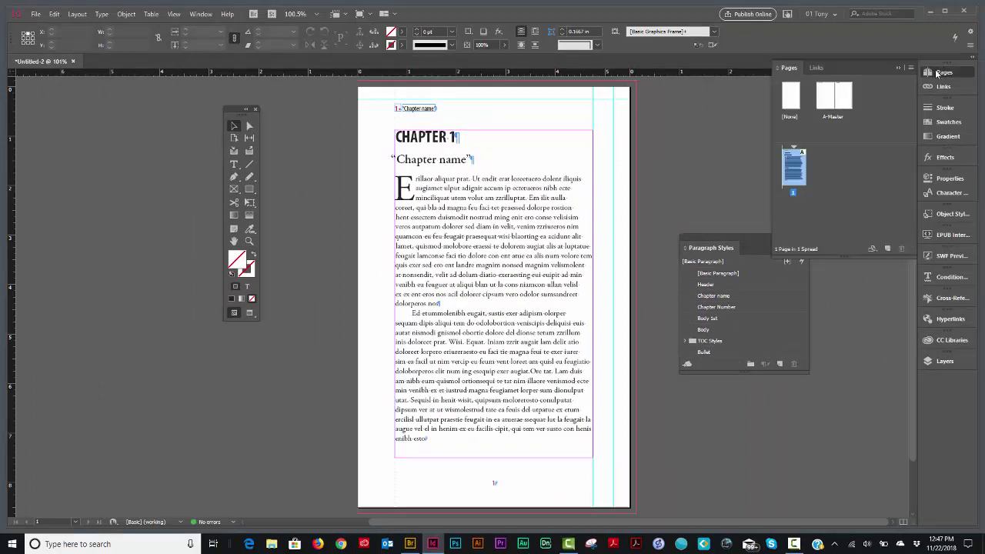
double_click(838, 116)
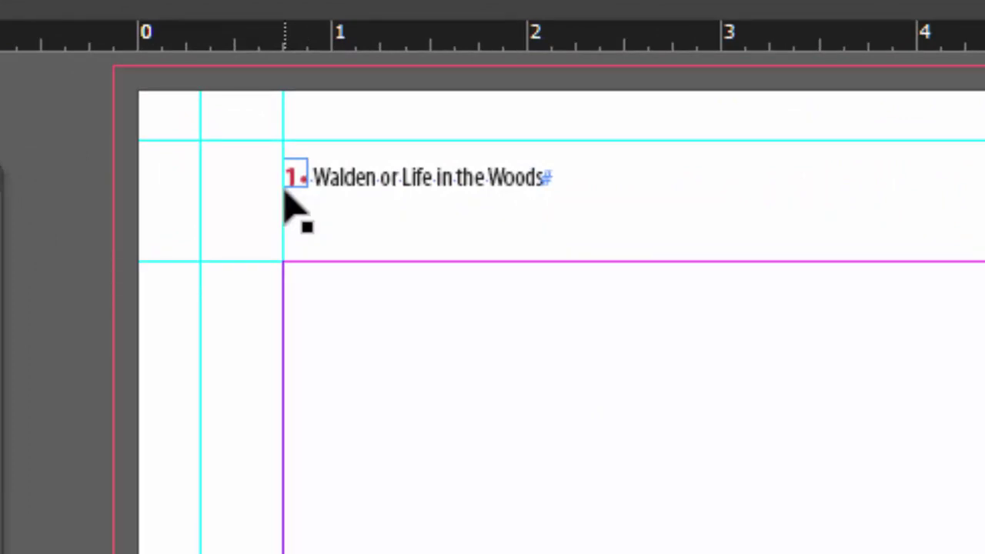
Zoom in on the Walden header and the <Chapter Name> header, fitting the spread after each
key("ctrl+space")
left_click_drag(218, 118, 712, 262)
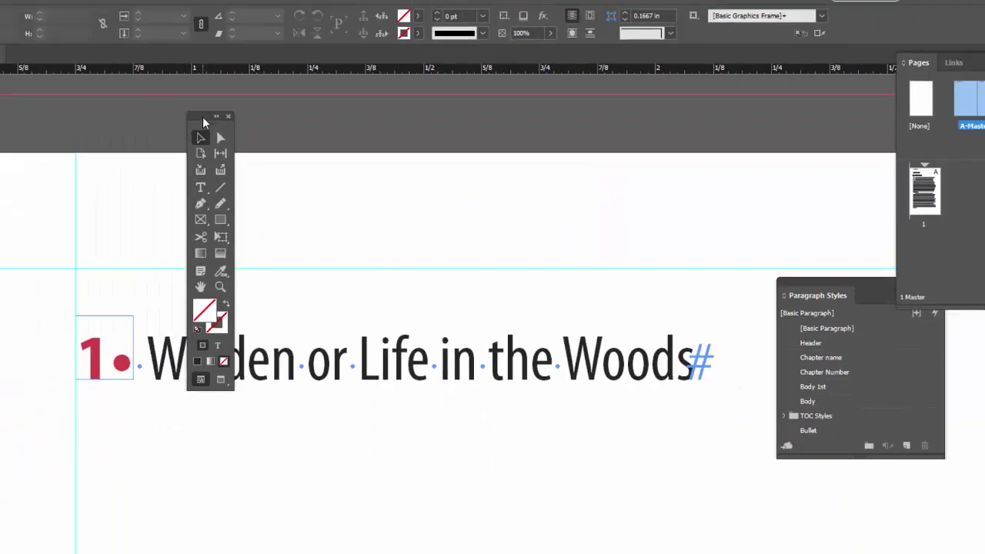
left_click_drag(0, 183, 0, 366)
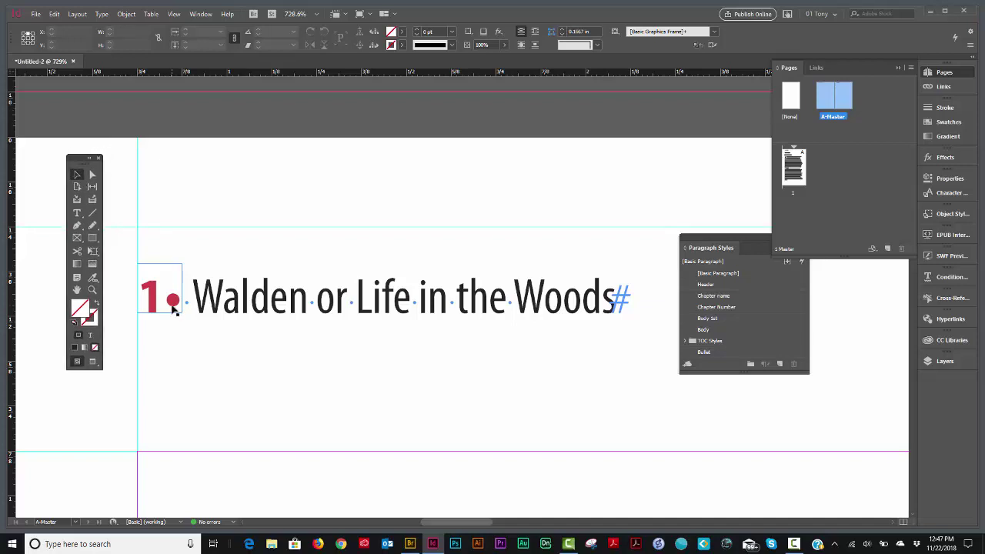
key("ctrl+alt+0")
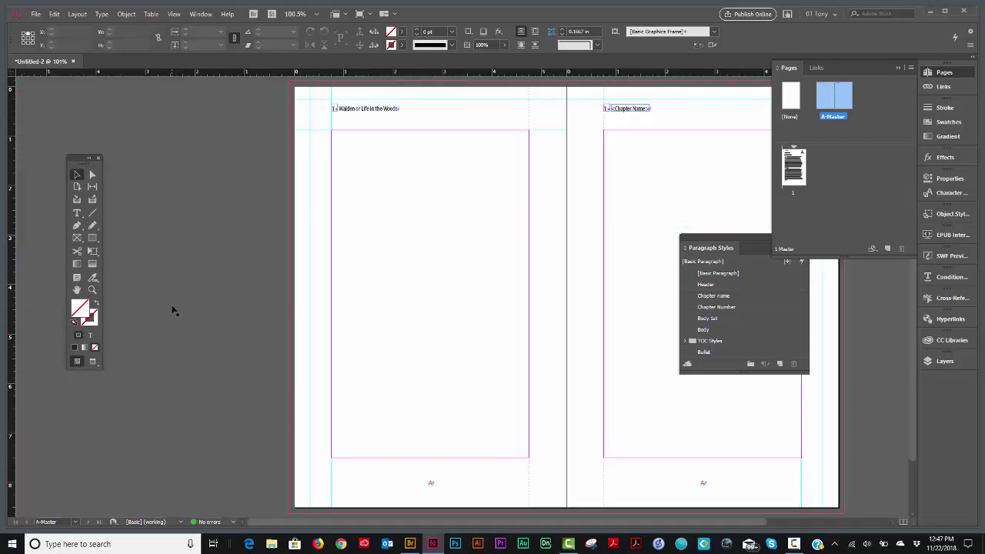
key("ctrl+space")
left_click_drag(582, 94, 696, 122)
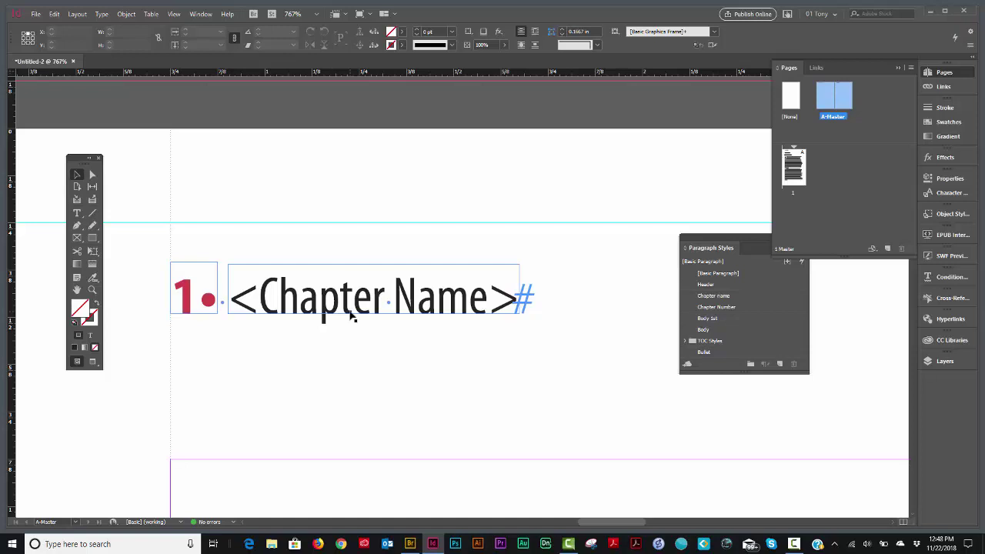
key("ctrl+alt+0")
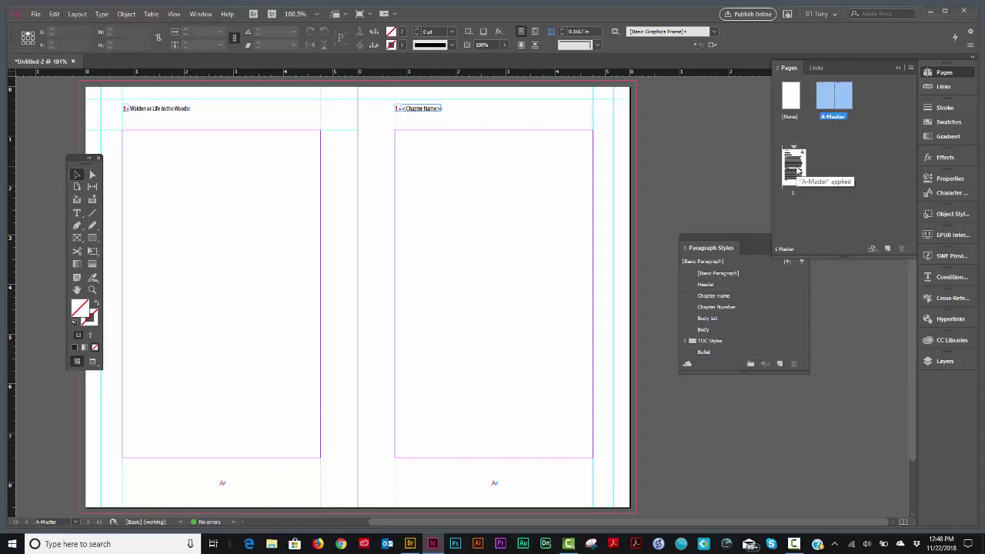
Go back to page 1 and check the styles of the CHAPTER 1 heading, Chapter name line and body paragraphs
double_click(795, 170)
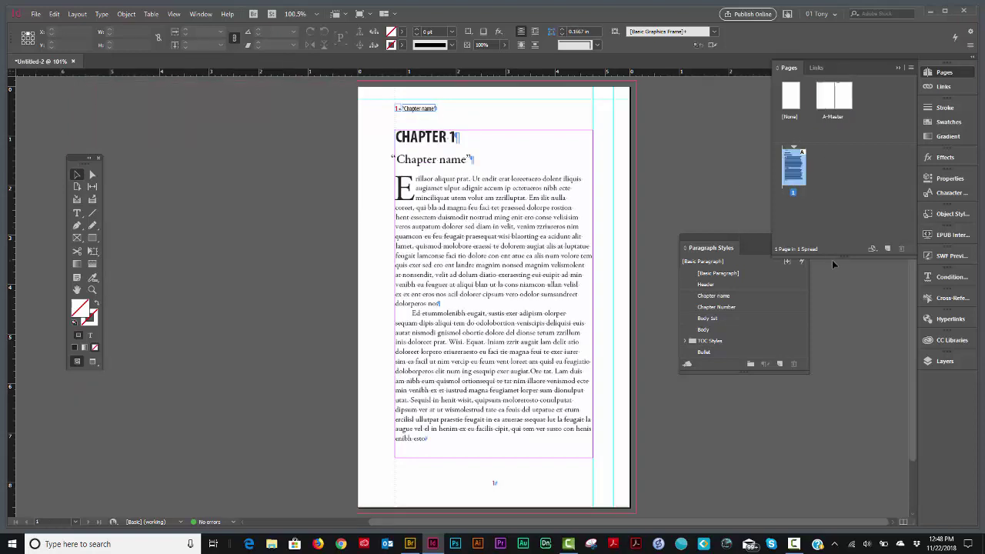
left_click_drag(756, 242, 690, 178)
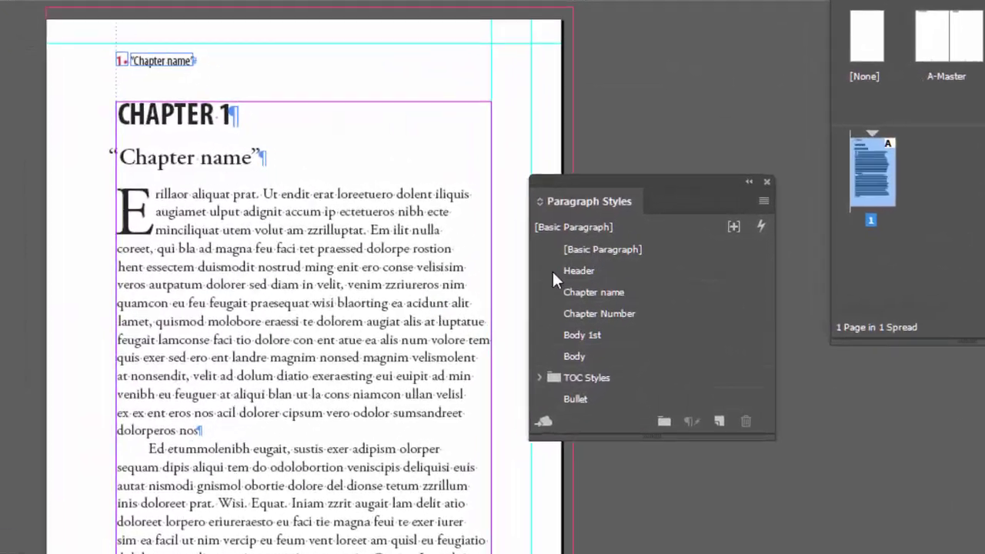
left_click(198, 114)
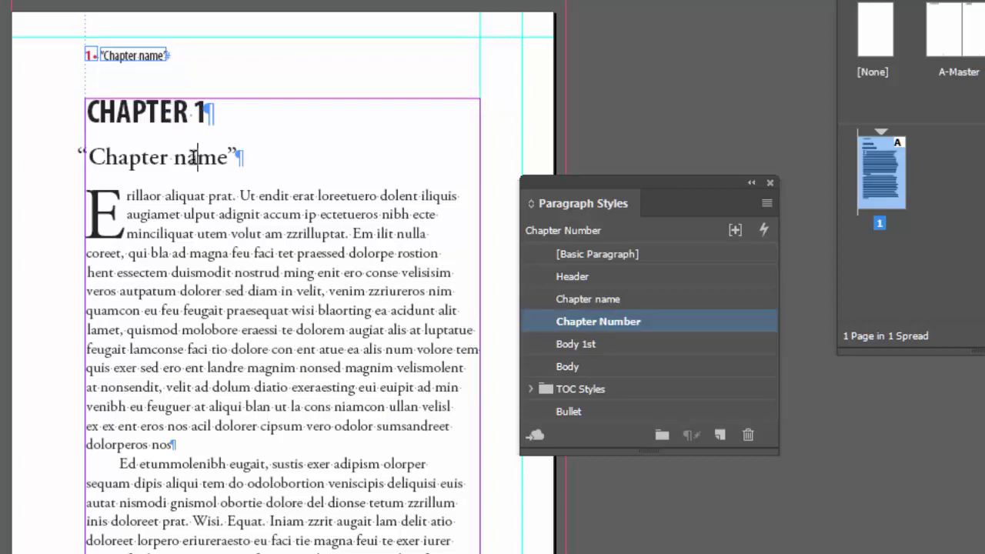
left_click(194, 157)
left_click(209, 248)
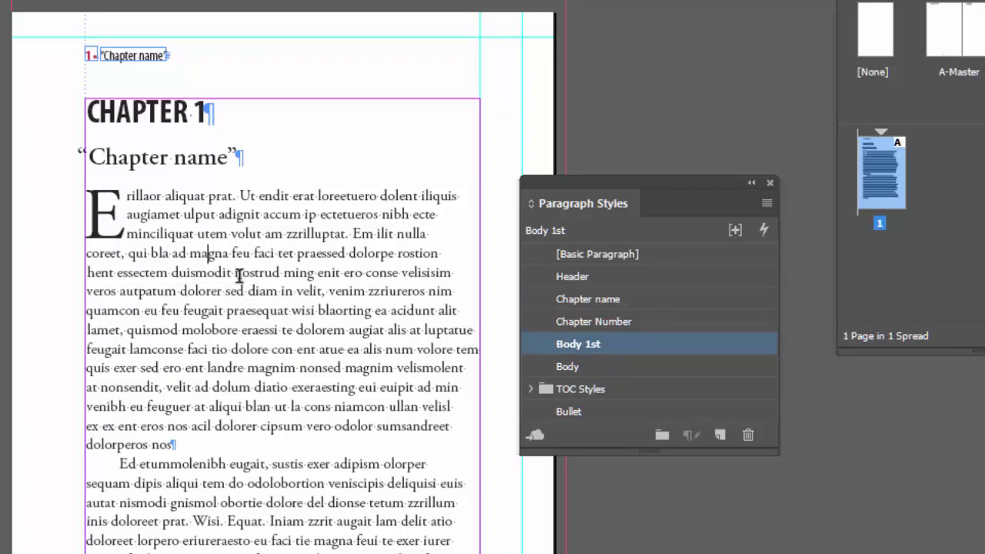
left_click(252, 511)
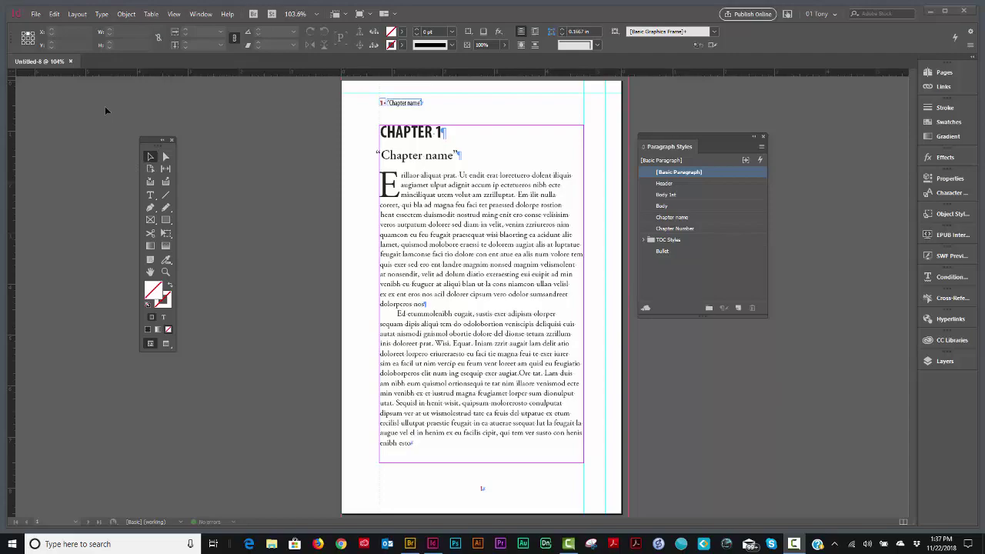
In Type preferences, keep Smart Text Reflow adding pages to End of Story and deleting empty pages
left_click(54, 15)
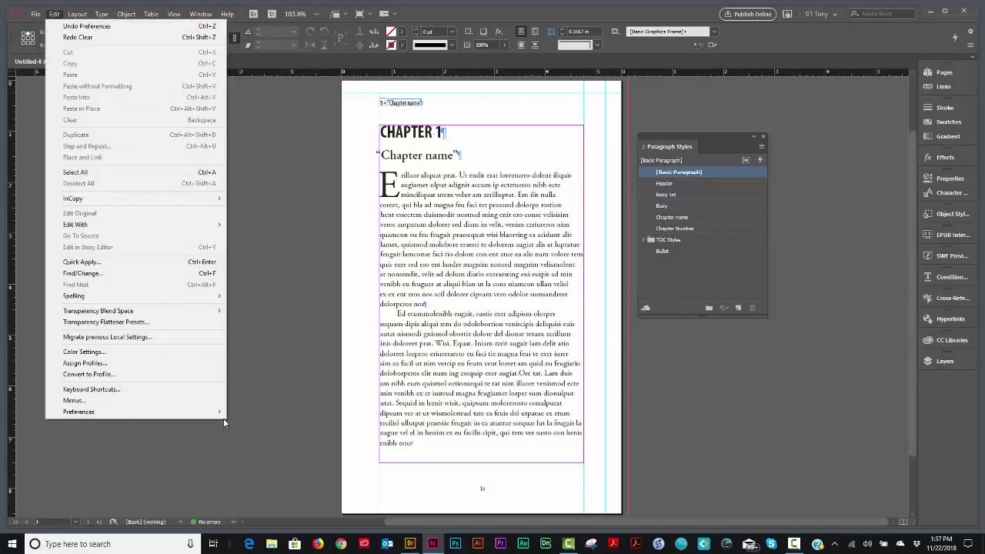
mouse_move(154, 412)
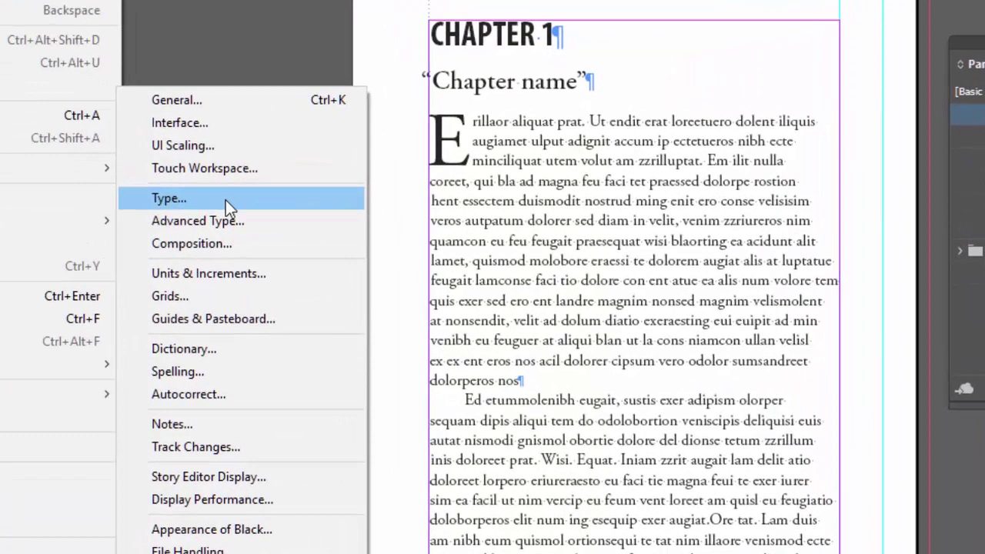
left_click(249, 213)
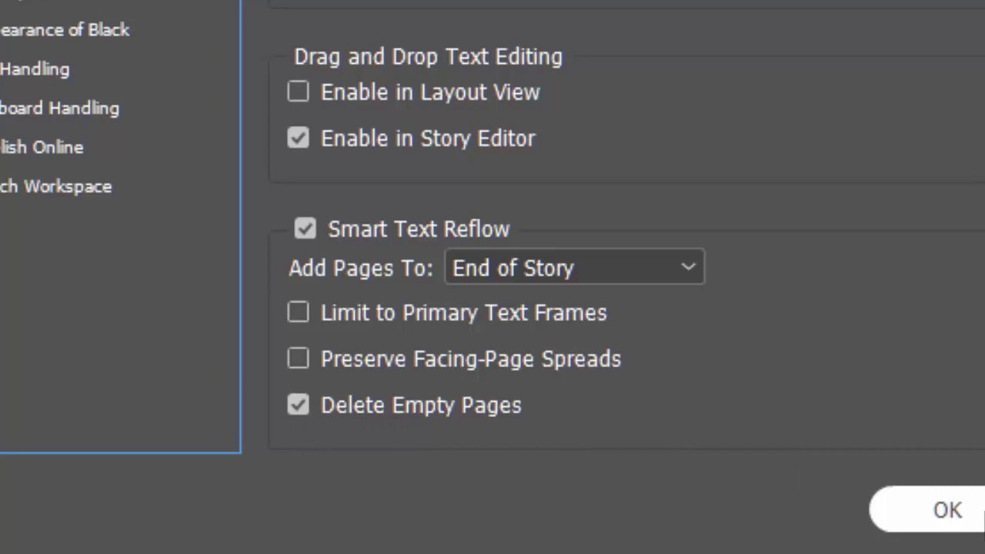
left_click(948, 510)
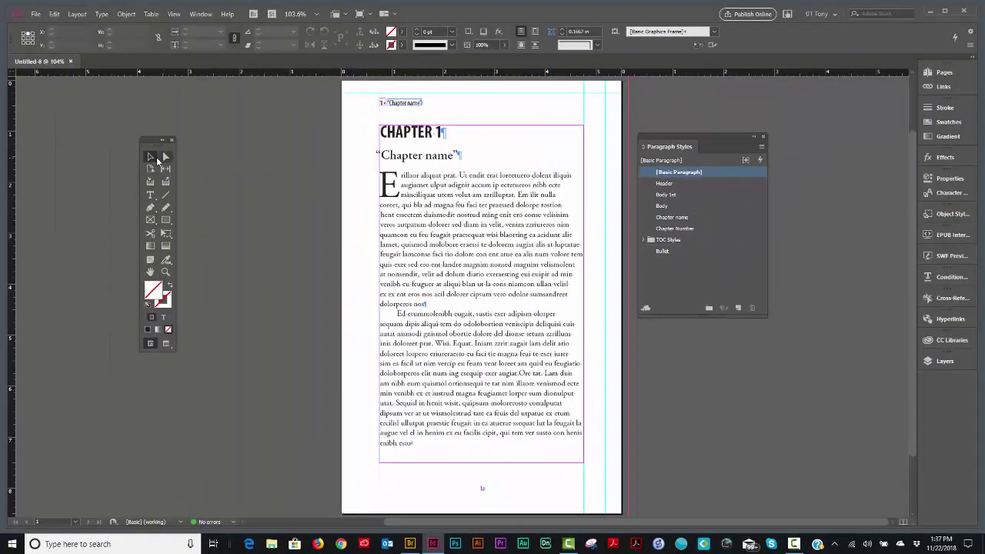
Delete page 1's main text frame and its story, then show the page thumbnails
left_click_drag(148, 141, 211, 132)
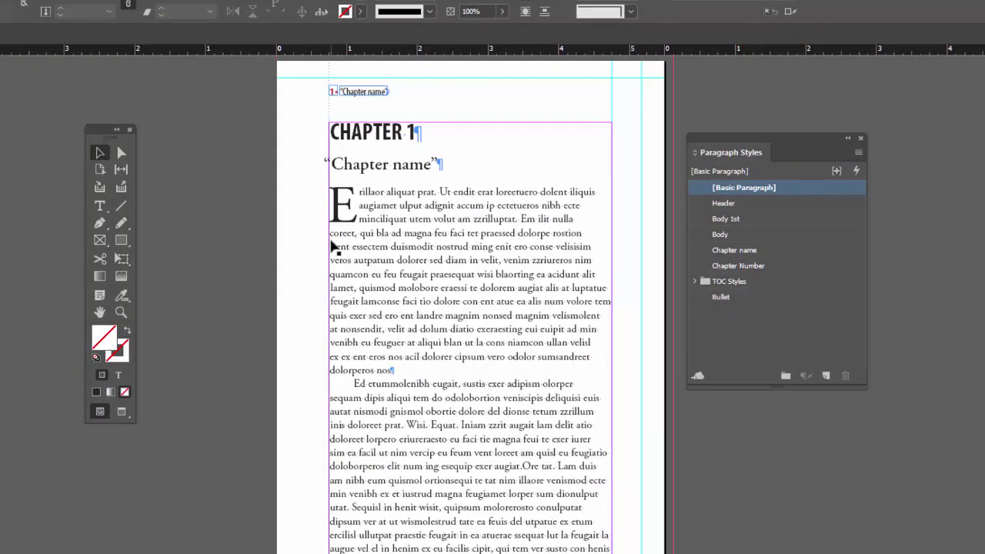
left_click(479, 296)
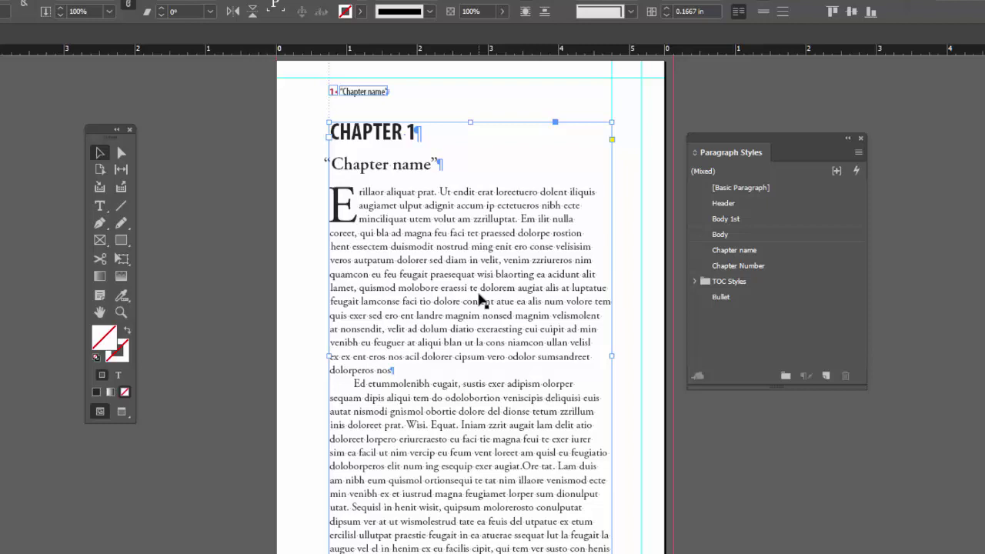
key("Delete")
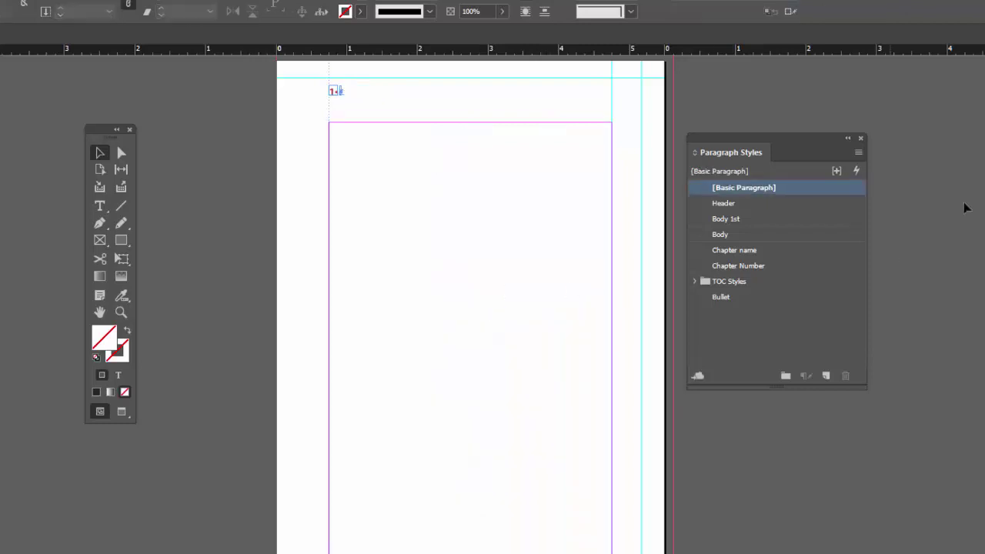
key("F12")
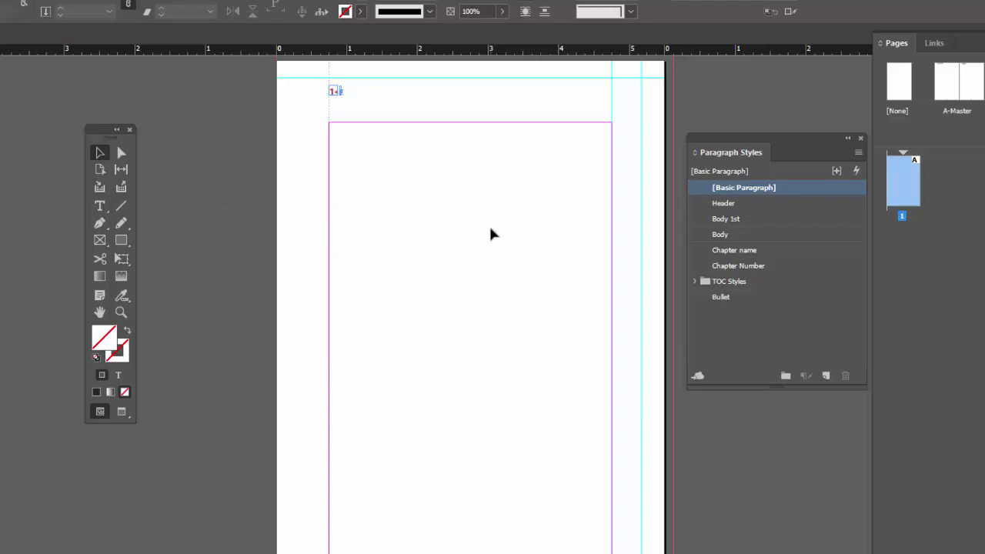
Place Walden Chapt 1.rtf with Remove Styles and Formatting, loading its text
key("ctrl+d")
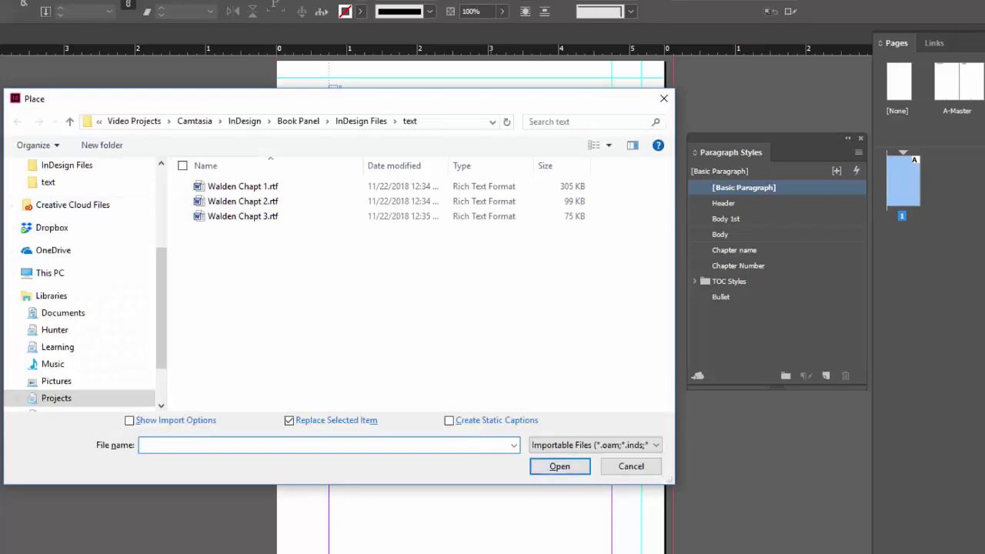
left_click(245, 187)
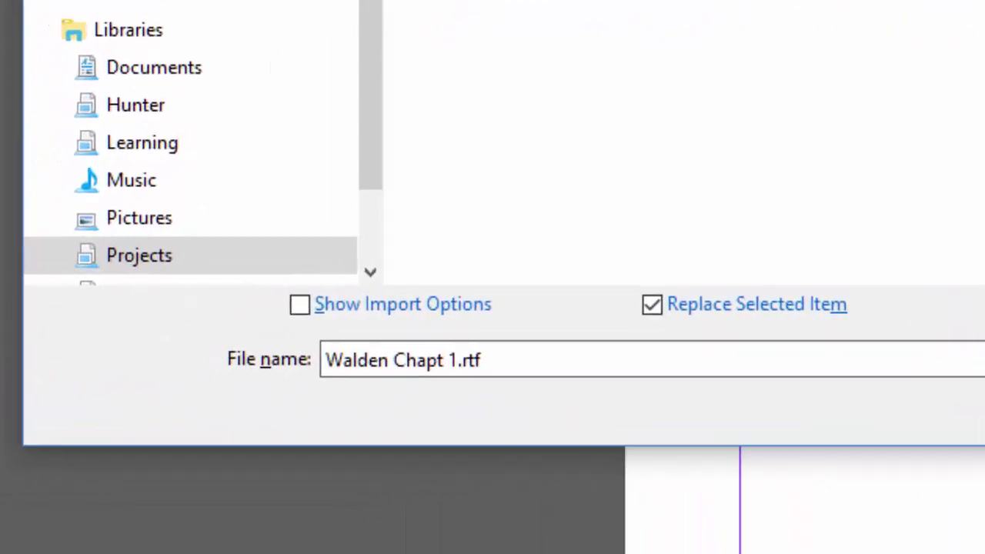
key("shift+Return")
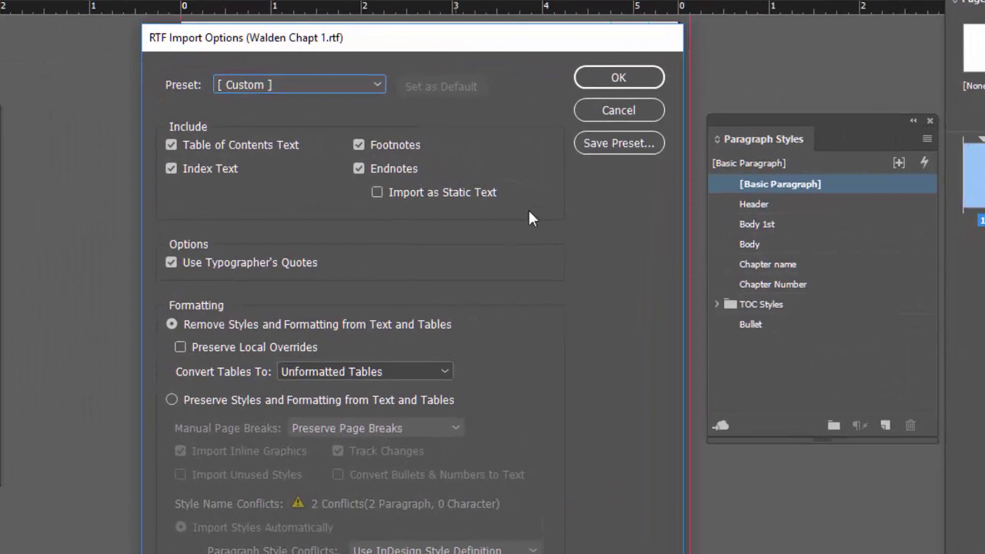
left_click(620, 77)
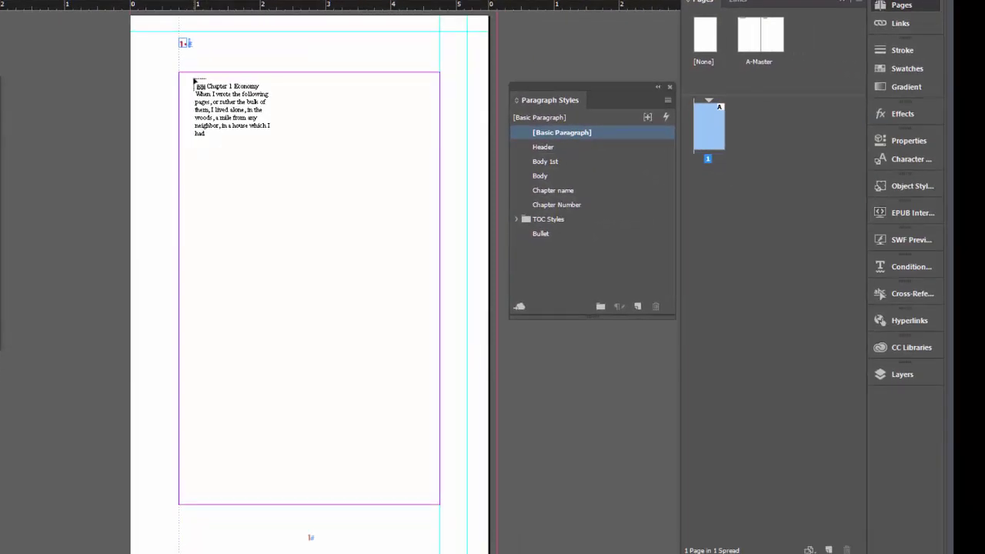
Autoflow Chapter 1 from page 1's top-left margin corner, then apply A-Master to spread 74-75
left_click_drag(194, 80, 184, 77)
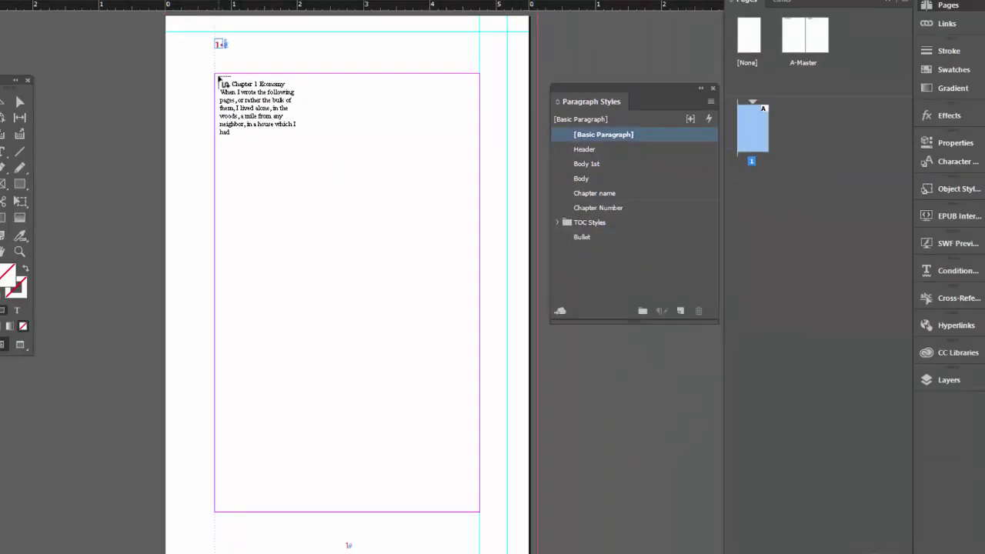
key("ctrl+z")
left_click_drag(218, 77, 218, 76)
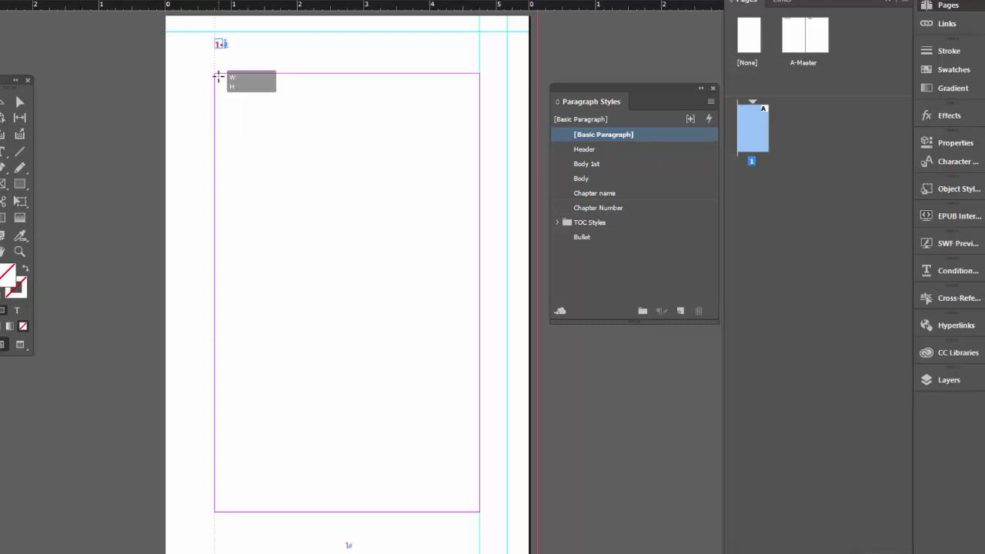
left_click_drag(218, 77, 221, 80)
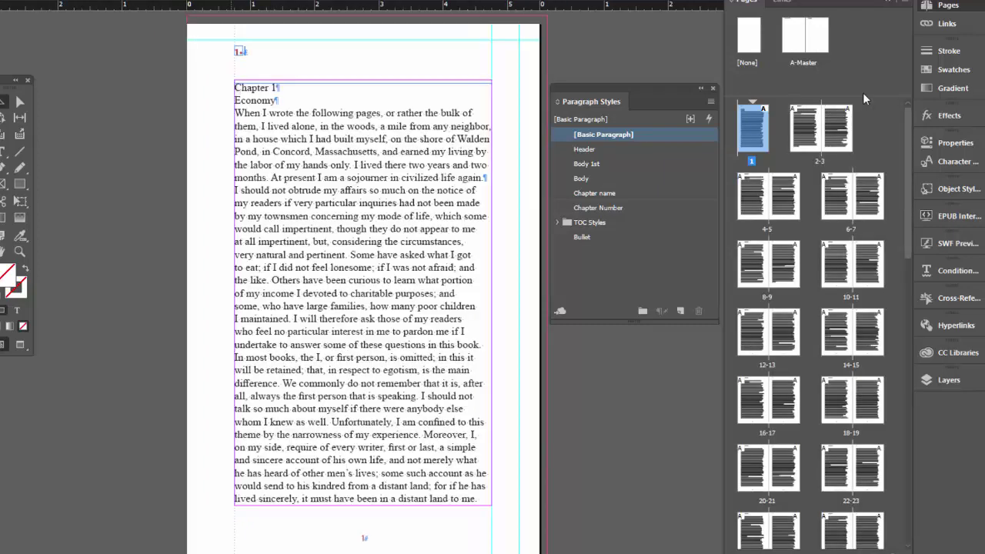
scroll(906, 236, "down", 5)
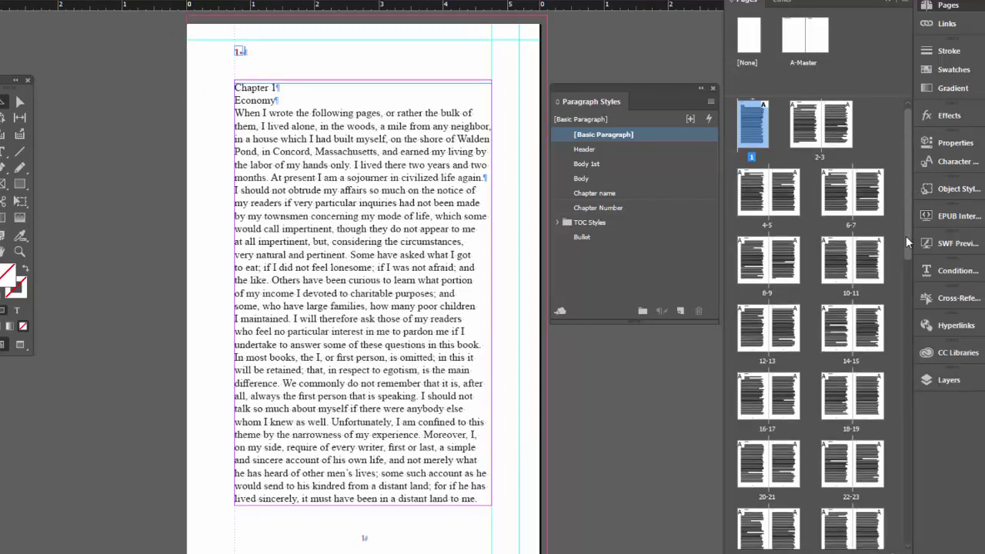
scroll(869, 500, "down", 10)
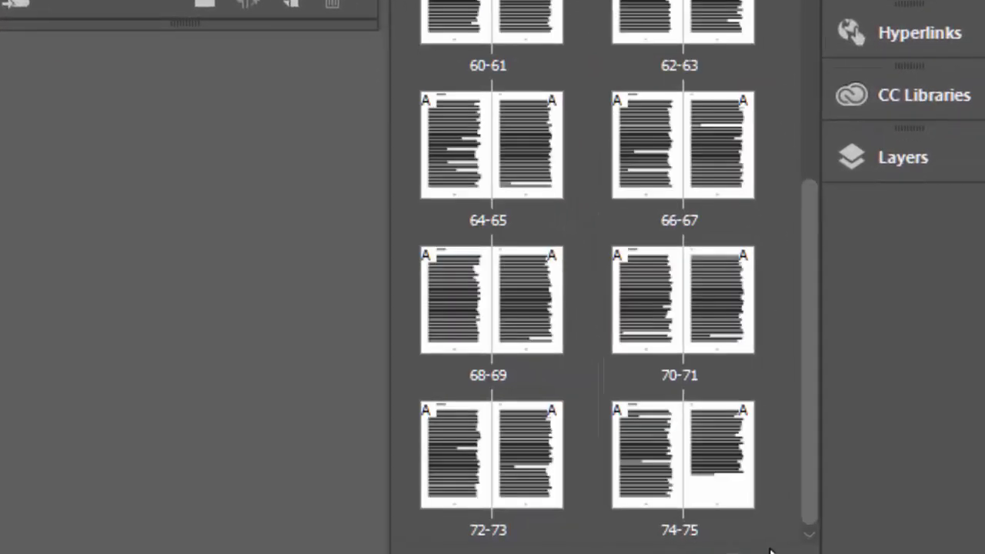
left_click_drag(724, 551, 720, 507)
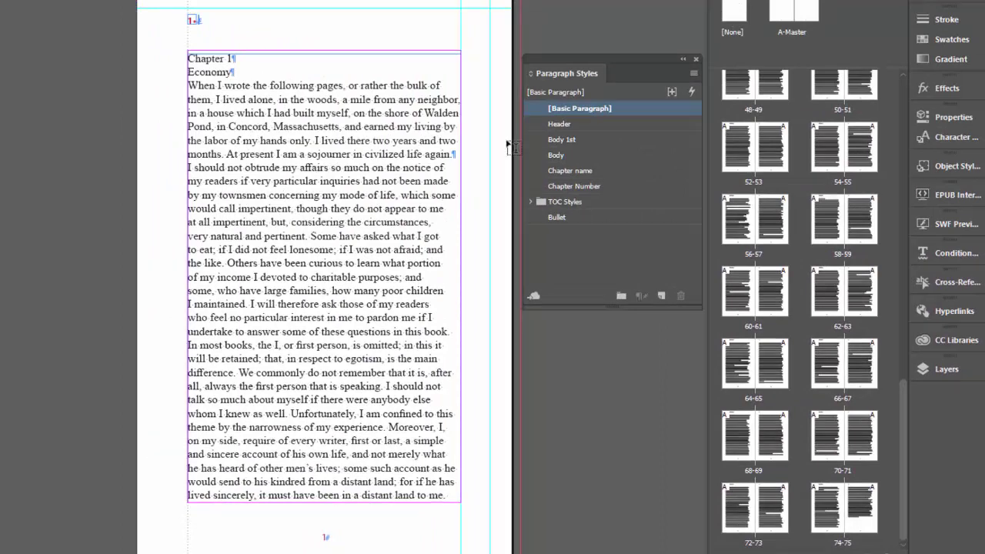
Apply the Body paragraph style to all of Chapter 1's text
key("ctrl+a")
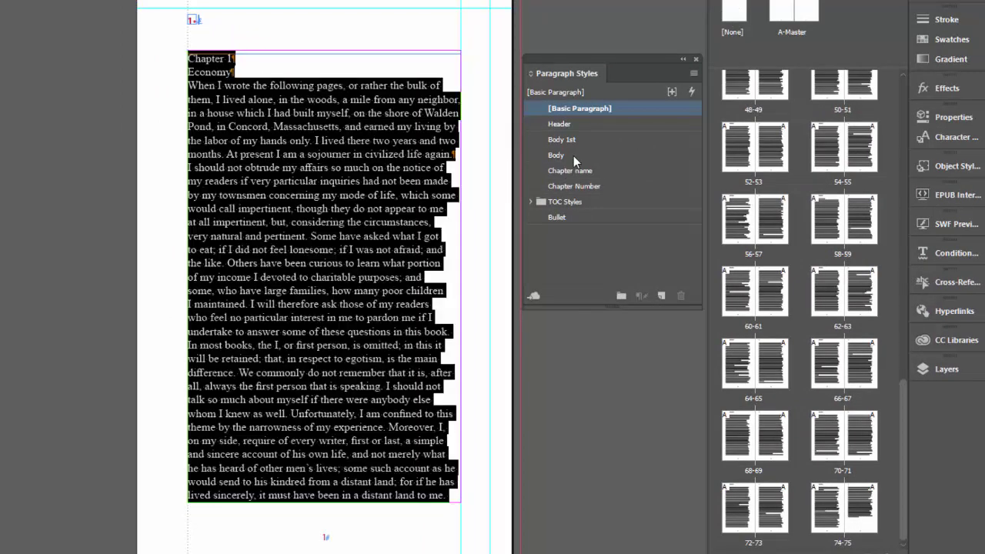
left_click(573, 155)
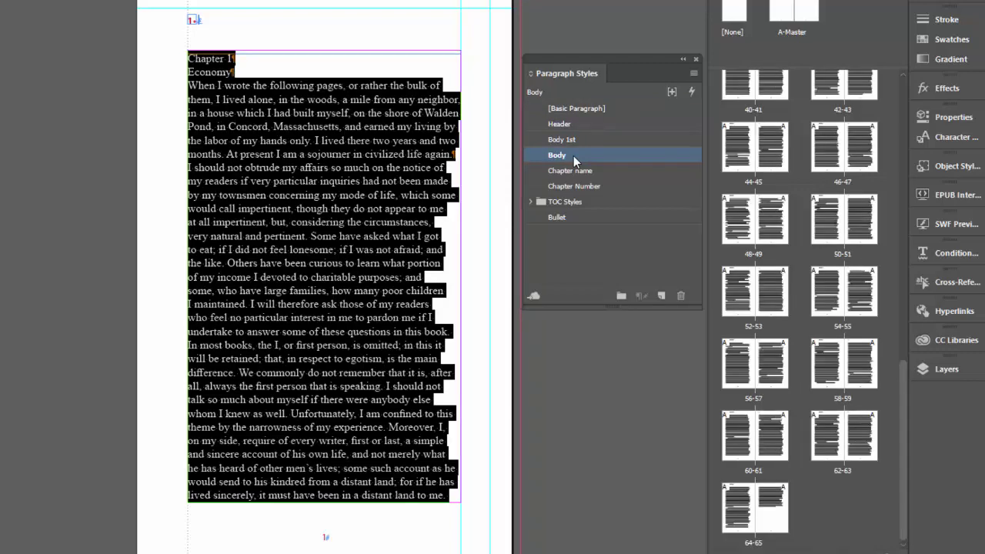
left_click(314, 93)
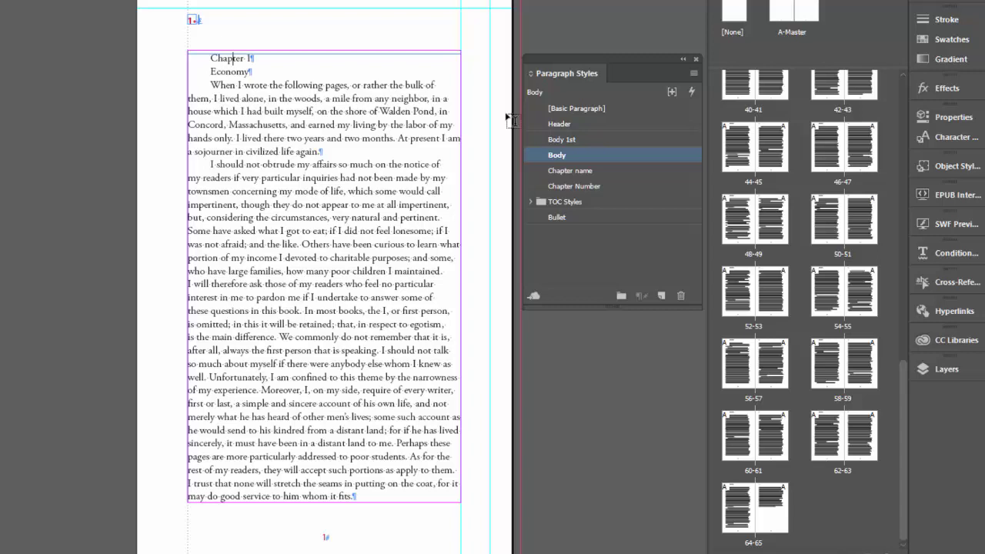
Style Chapter 1 as Chapter Number, Economy as Chapter name, and the opening paragraph as Body 1st
left_click(592, 187)
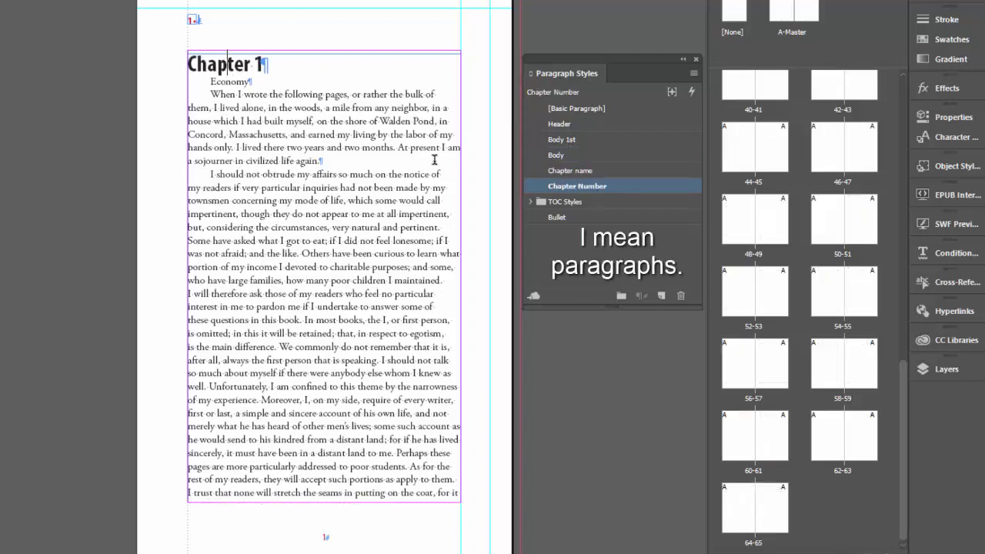
left_click(234, 82)
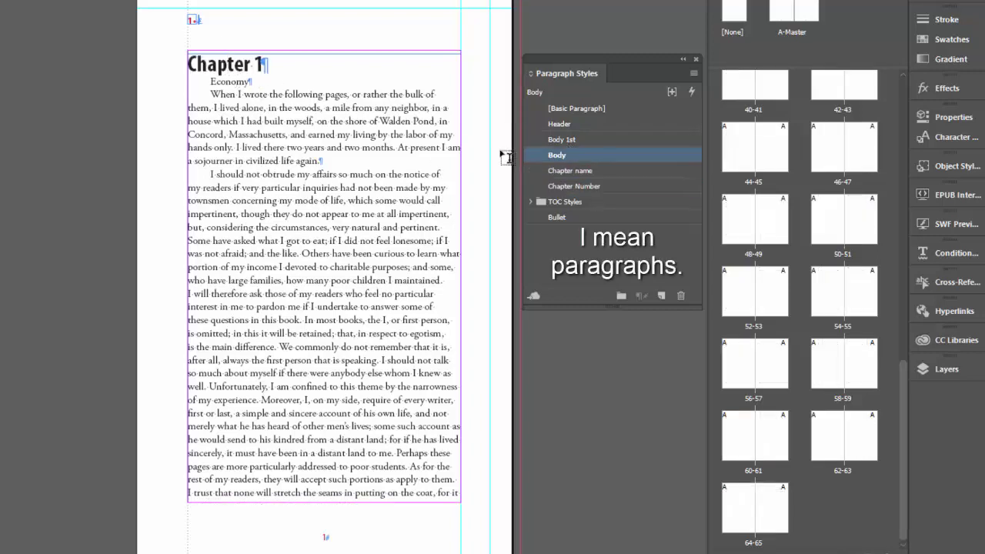
left_click(583, 176)
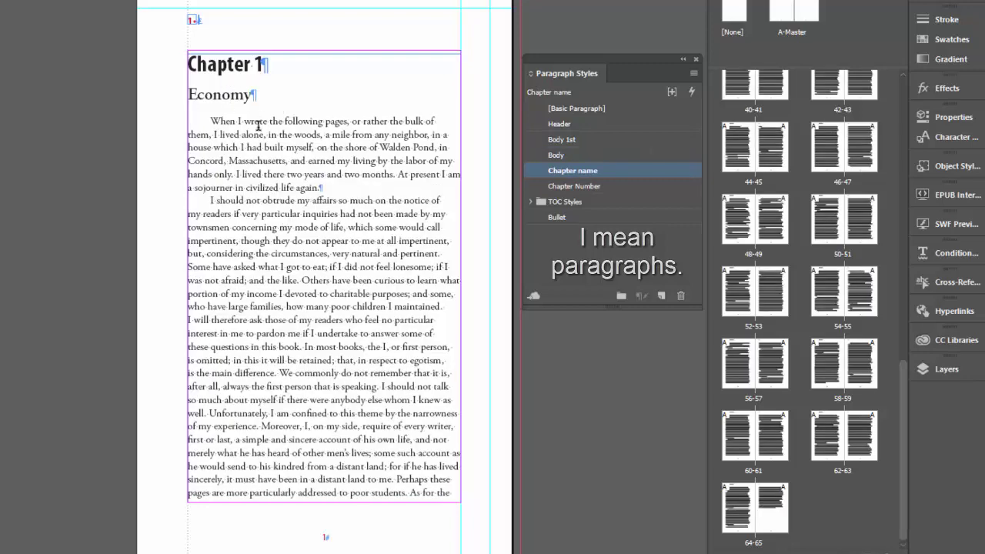
left_click(569, 154)
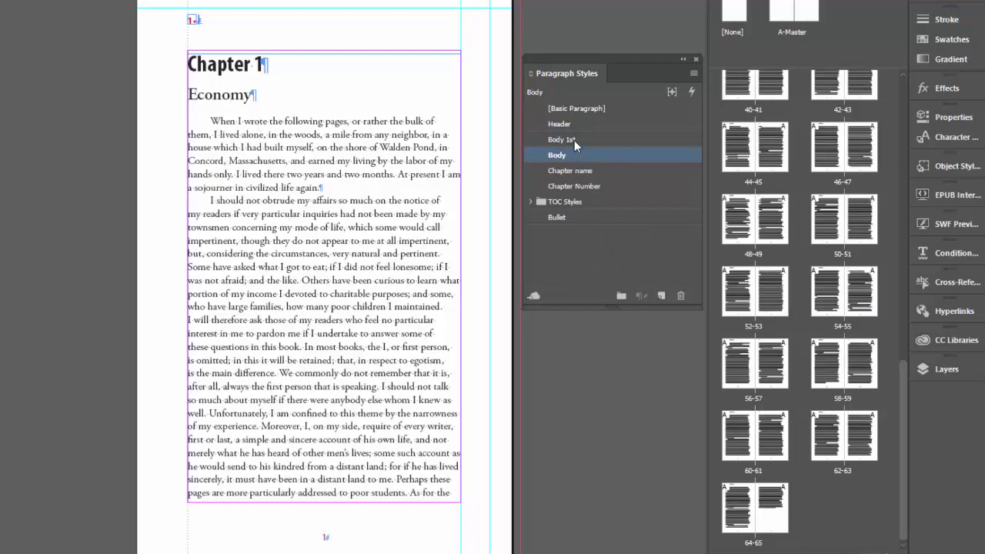
left_click(570, 140)
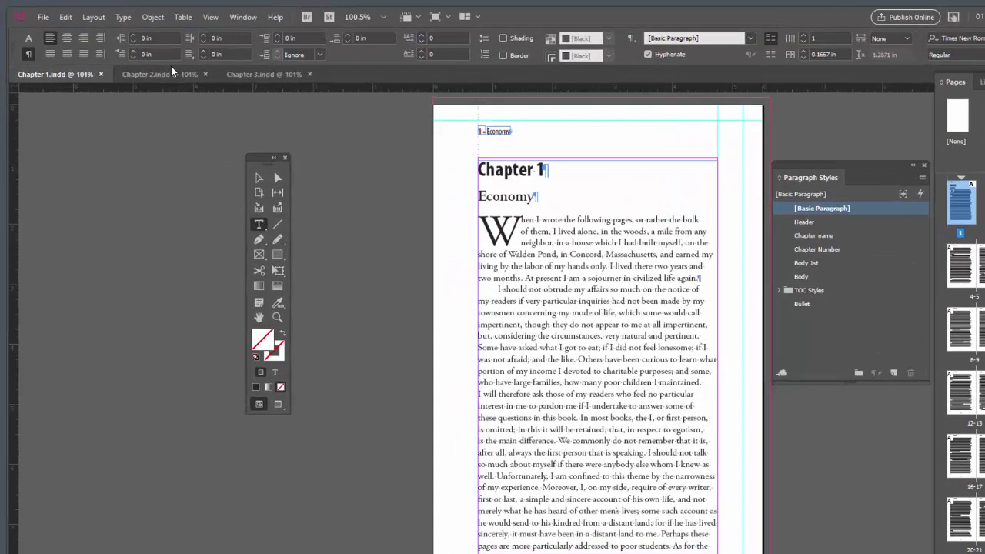
Review the Chapter 1, 2 and 3 documents by switching between them
left_click(171, 70)
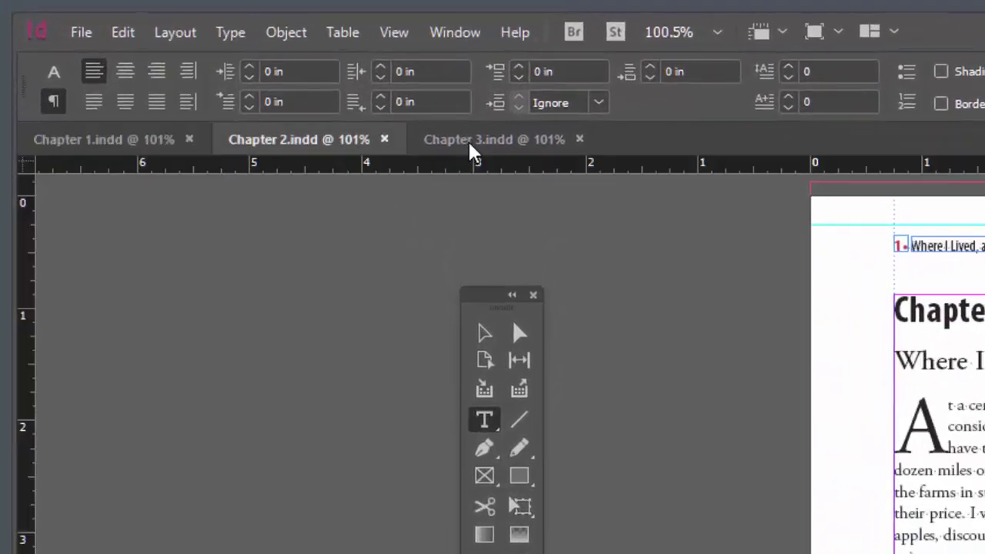
left_click(473, 147)
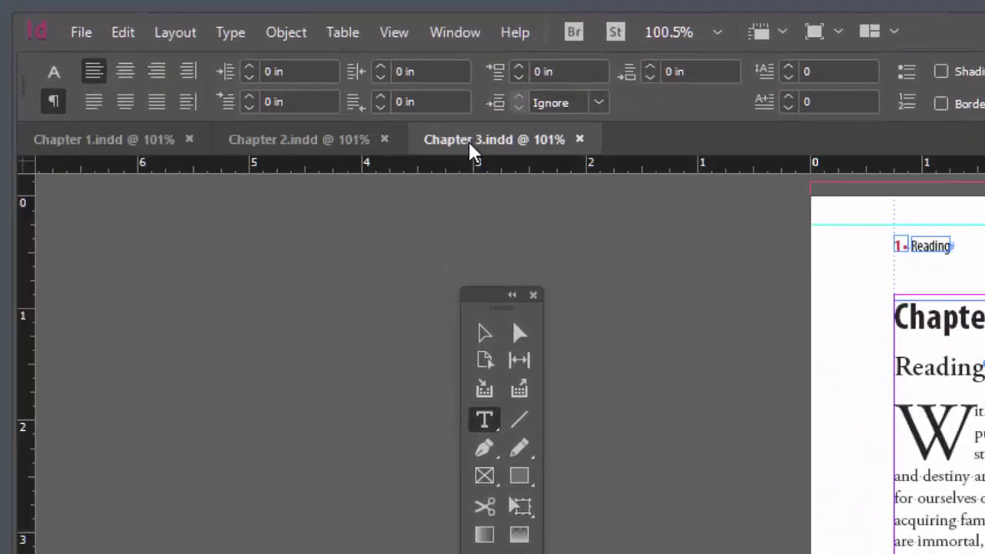
left_click(129, 148)
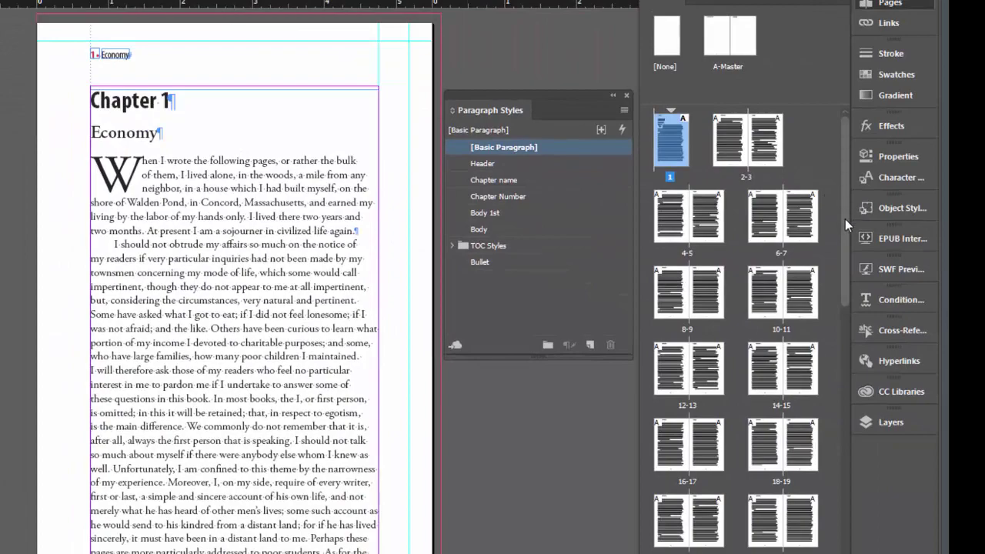
left_click_drag(845, 219, 834, 544)
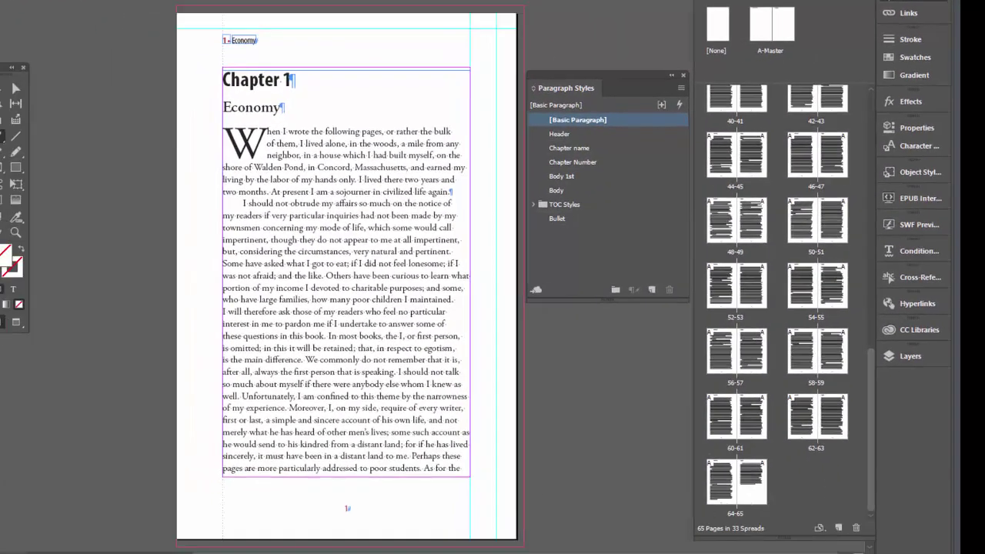
key("ctrl+grave")
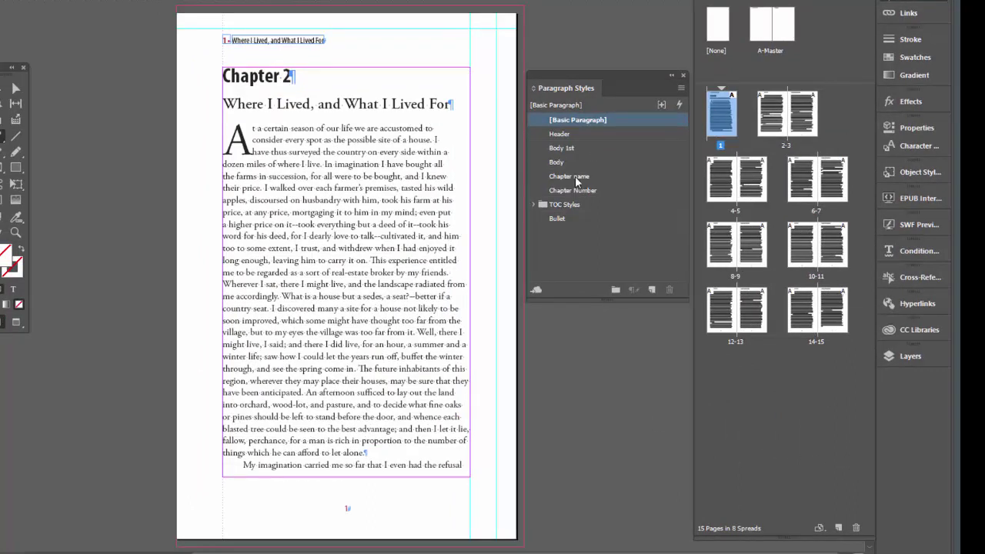
key("ctrl+grave")
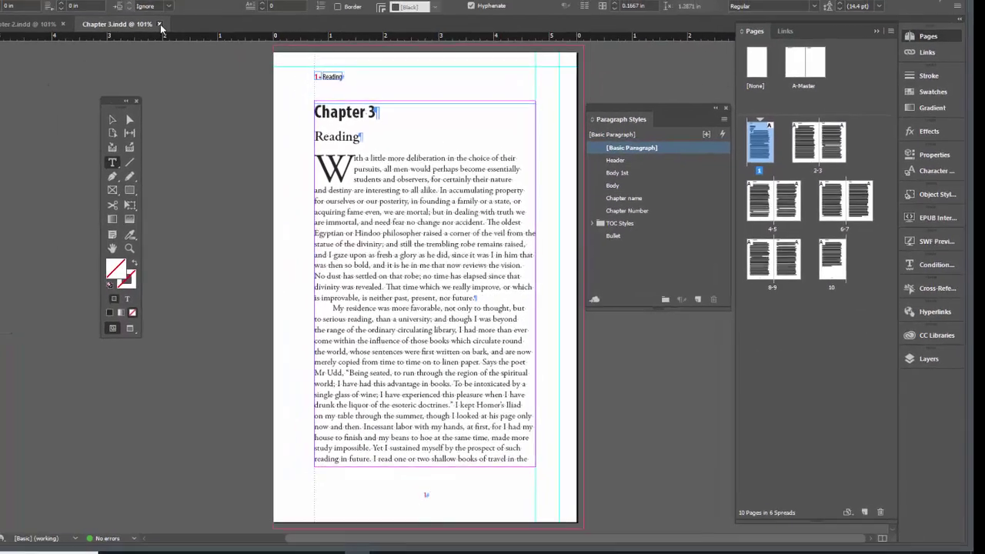
Close the Chapter 3, Chapter 2 and Chapter 1 documents
left_click(170, 62)
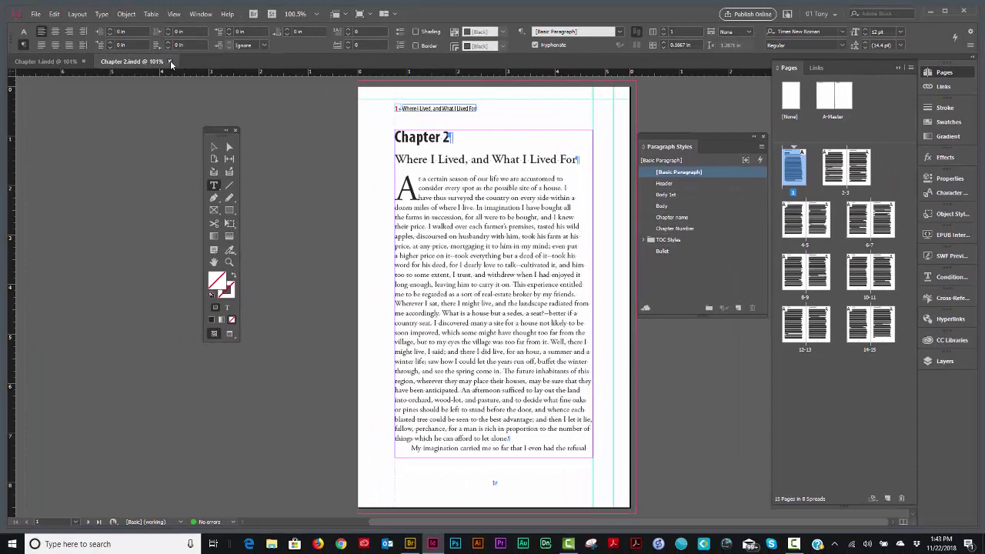
left_click(170, 61)
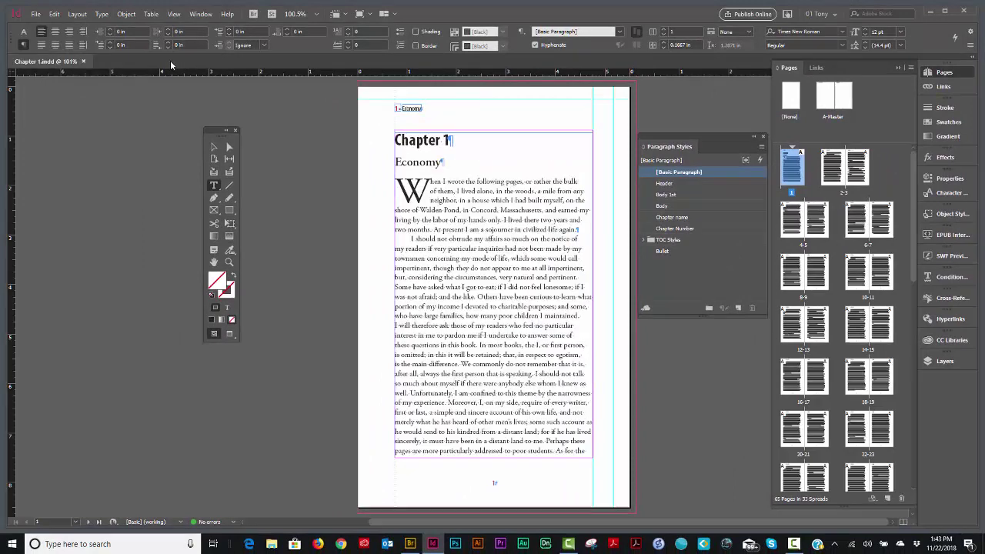
left_click(84, 61)
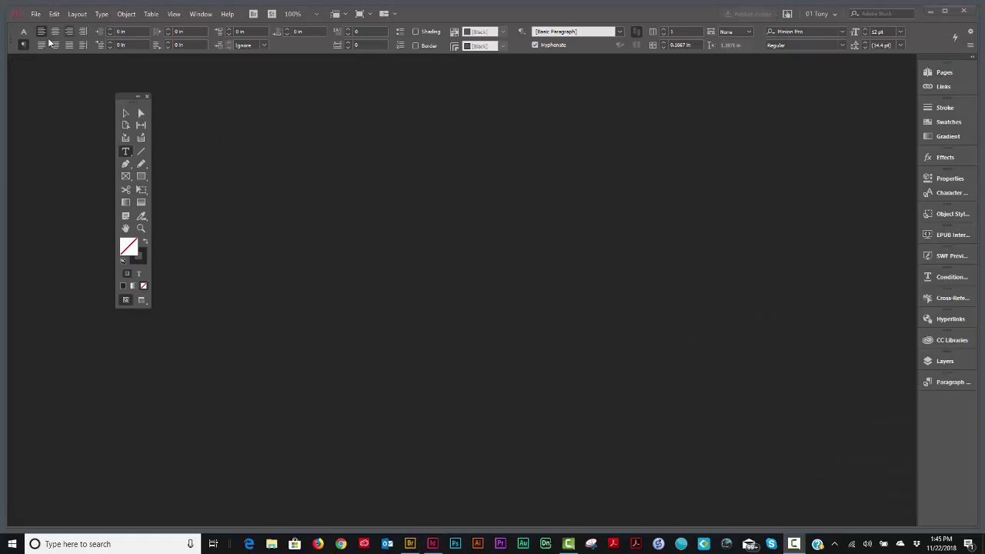
Start a new book file in the InDesign Files folder and name it Walden
left_click(35, 15)
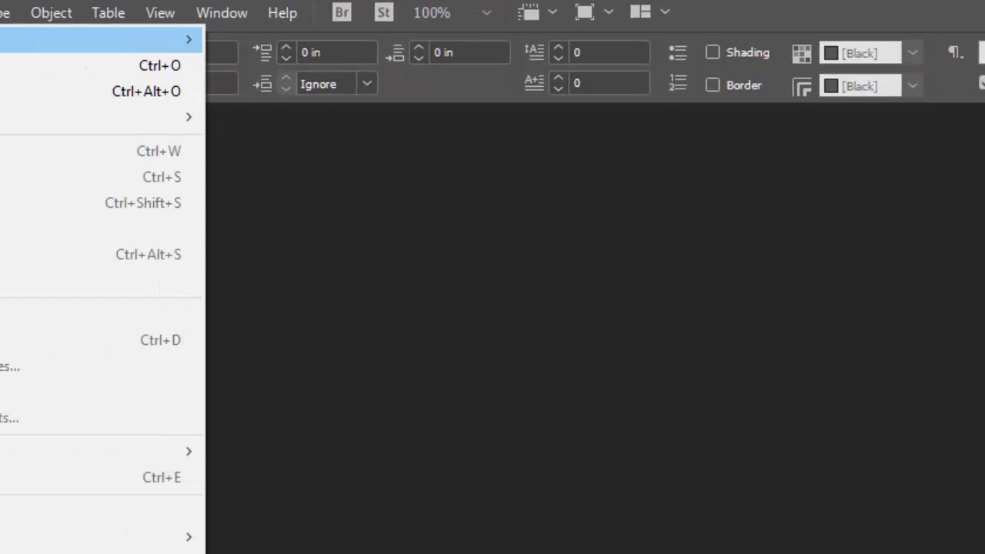
mouse_move(180, 25)
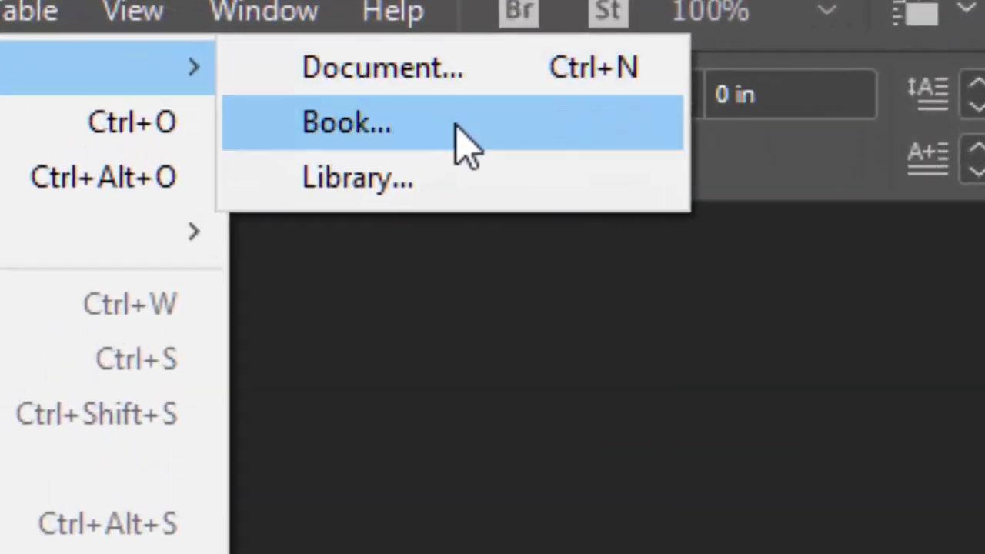
left_click(459, 123)
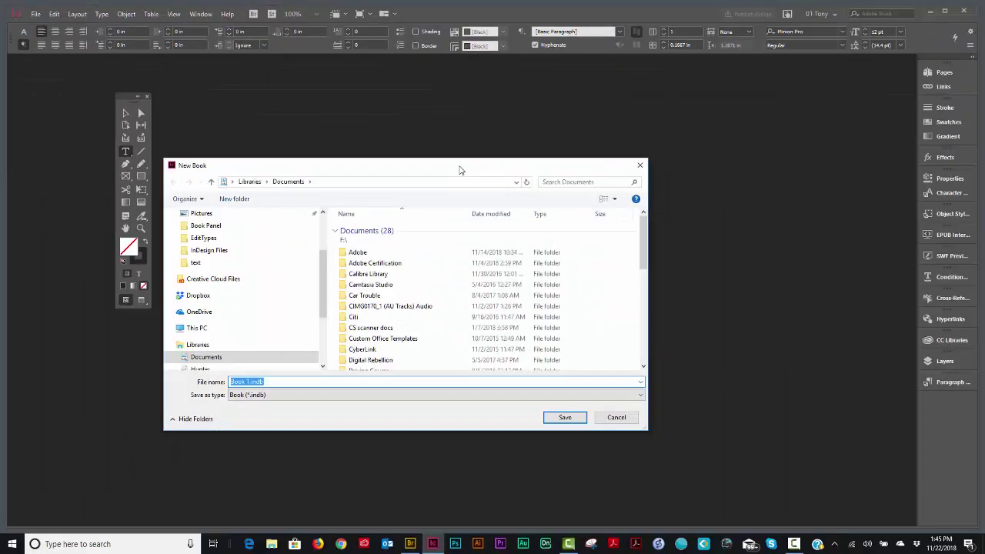
left_click_drag(462, 167, 563, 158)
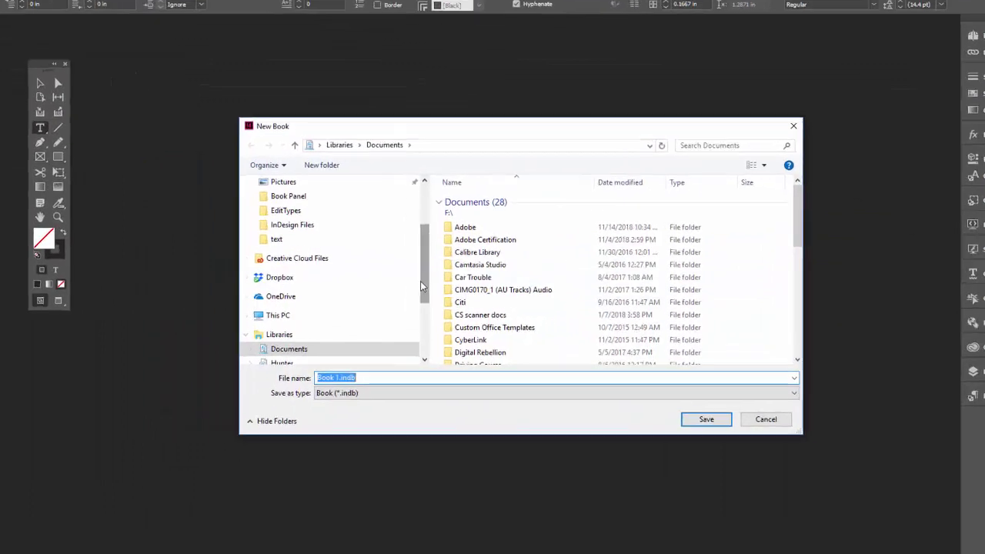
left_click(291, 225)
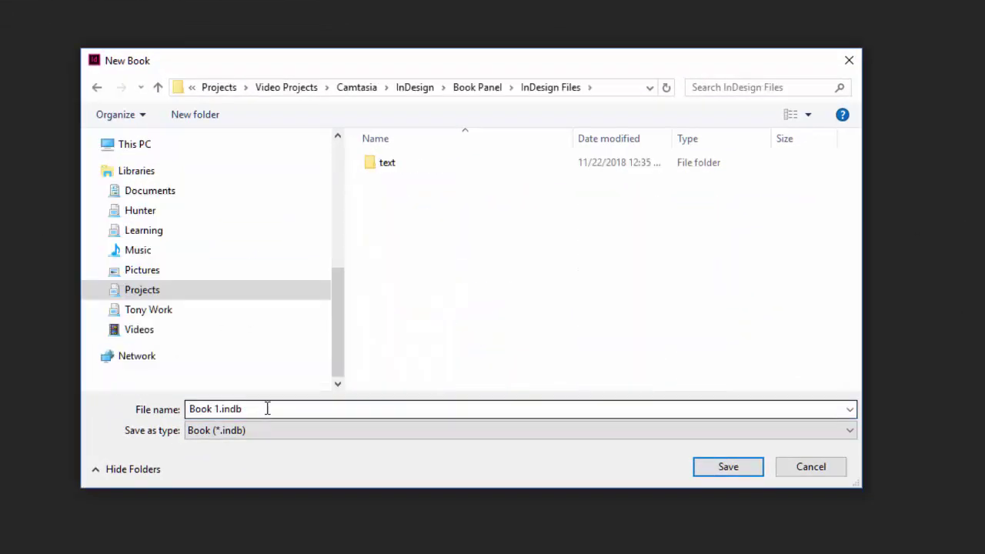
key("ctrl+a")
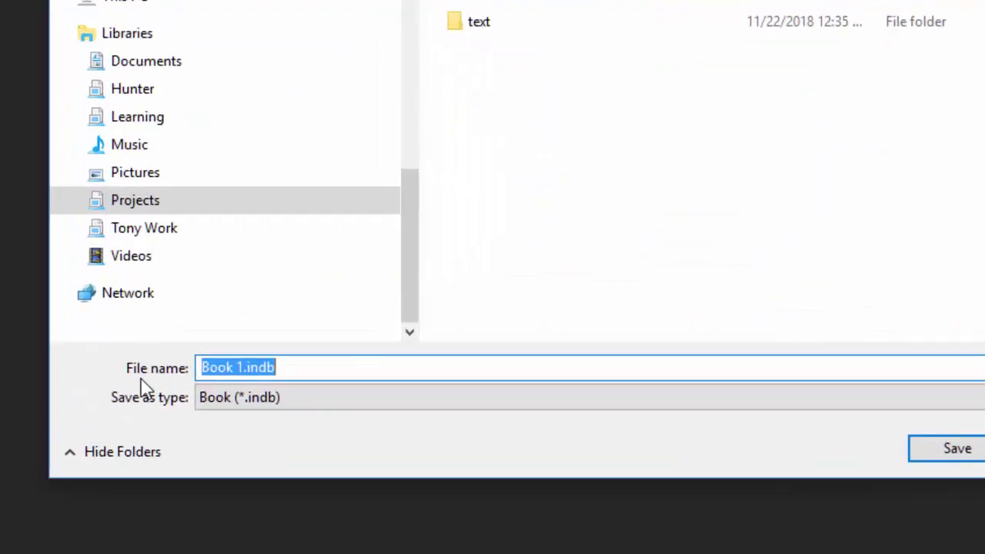
type("Walden")
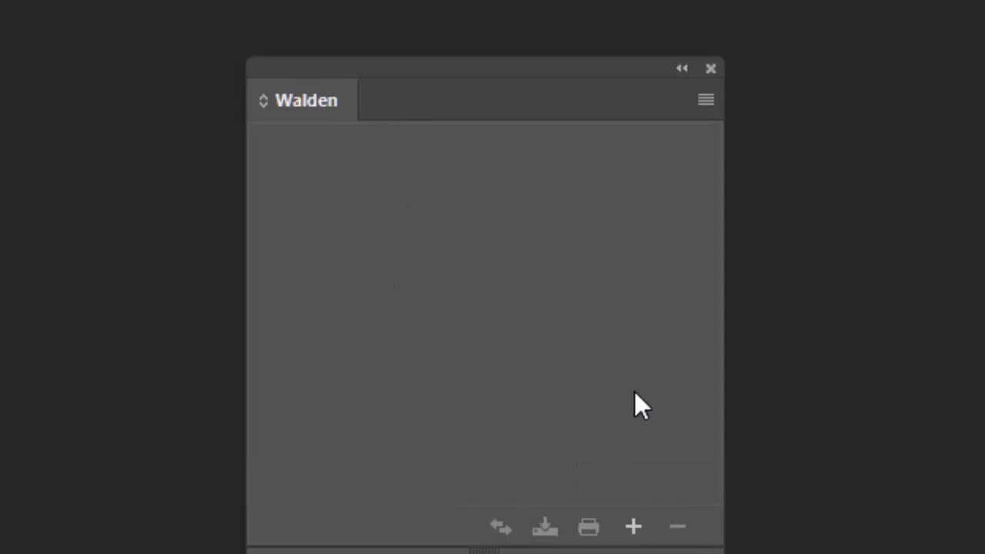
Open Add Documents for the Walden book and cancel it, leaving the book empty
left_click(634, 534)
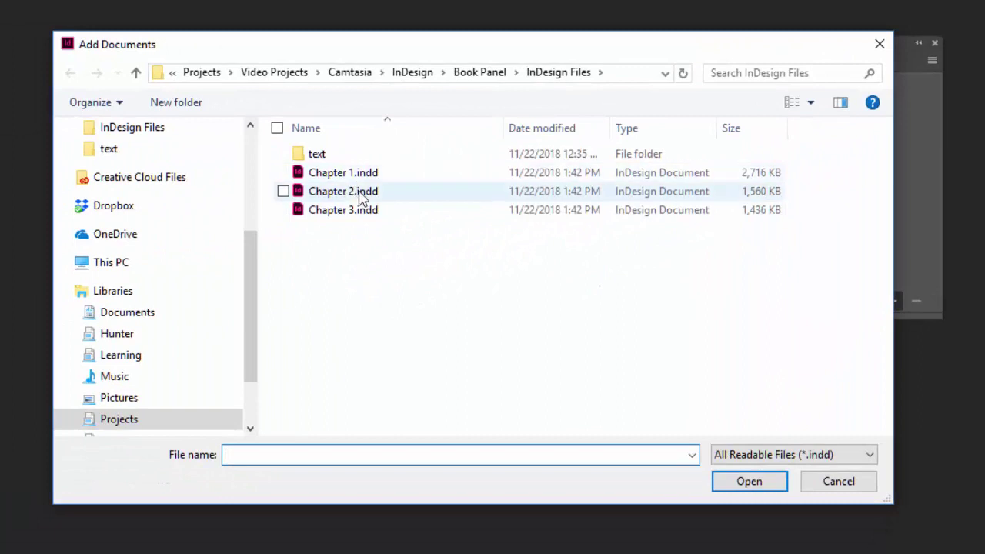
left_click(854, 488)
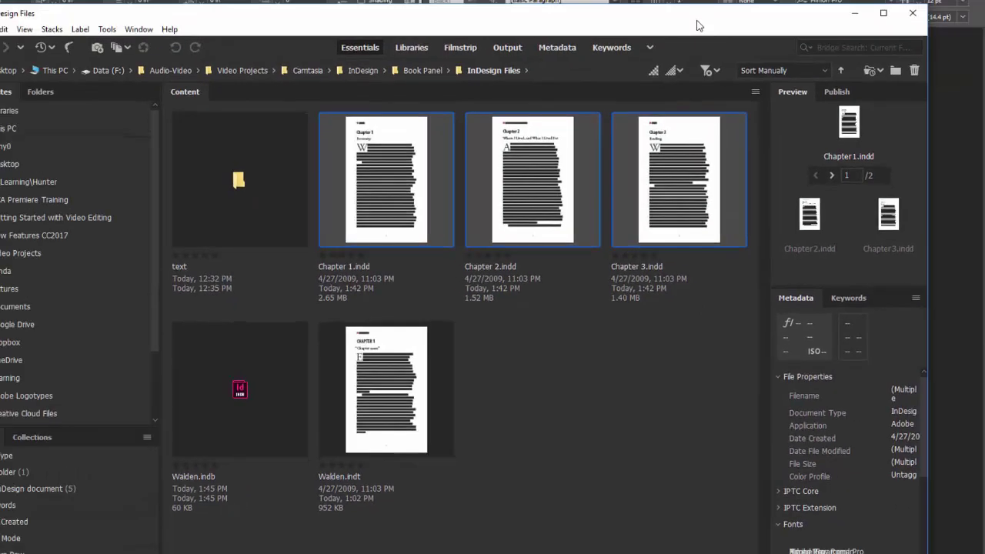
Drag Chapter 1.indd, Chapter 2 and Chapter 3 from Bridge into the Walden book panel
left_click_drag(698, 26, 403, 26)
left_click(314, 345)
left_click(71, 169)
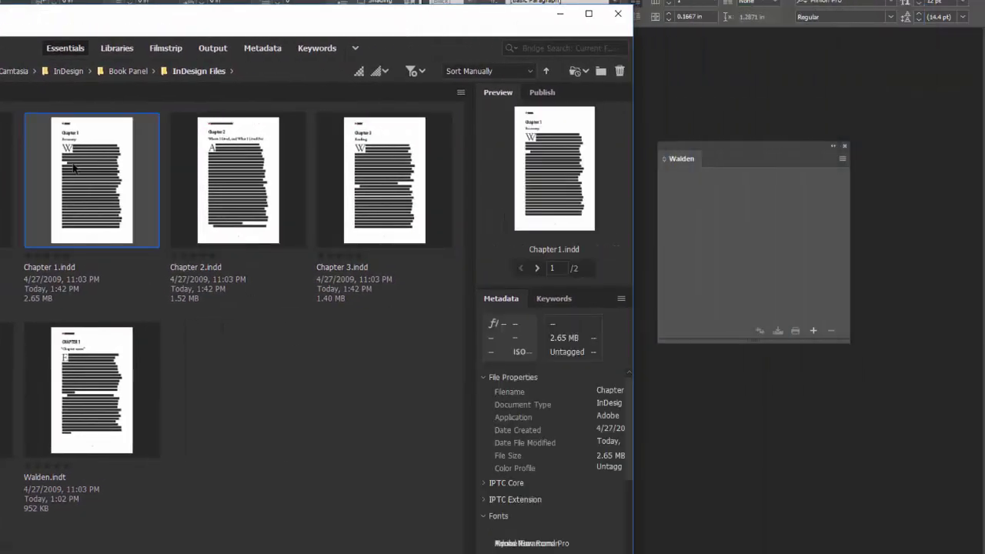
left_click(394, 195, "shift")
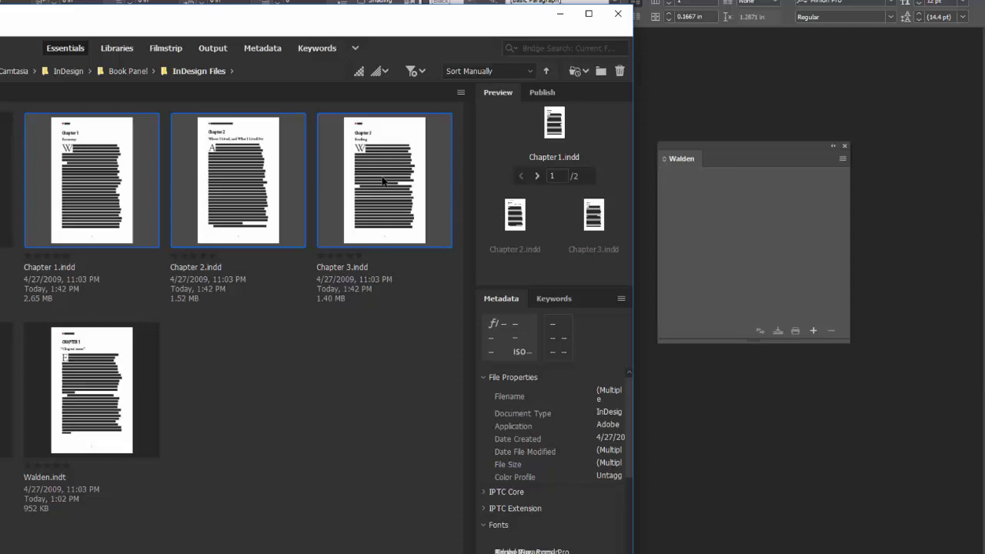
left_click_drag(382, 181, 741, 257)
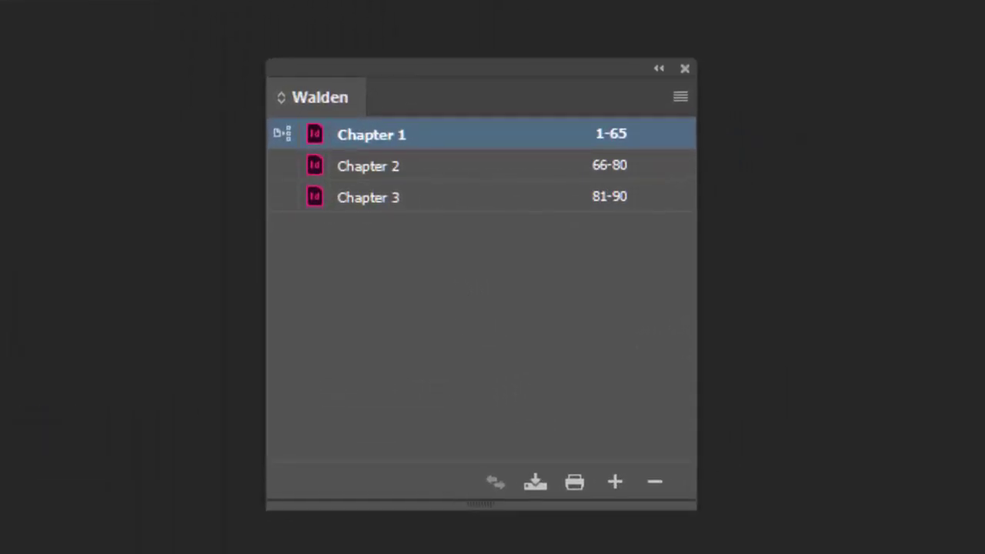
Open Chapter 2 from the Walden book and briefly view its page thumbnails
left_click_drag(485, 67, 383, 78)
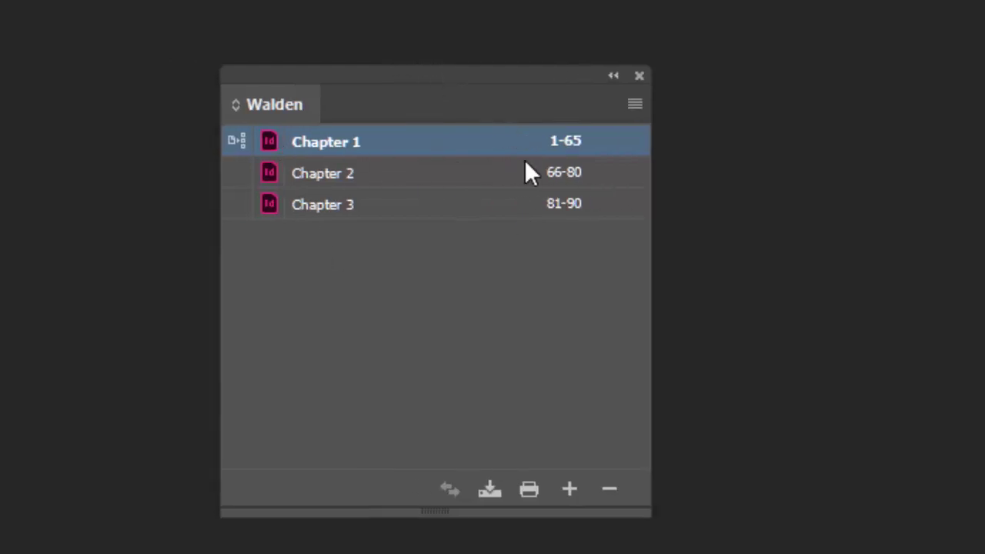
double_click(274, 171)
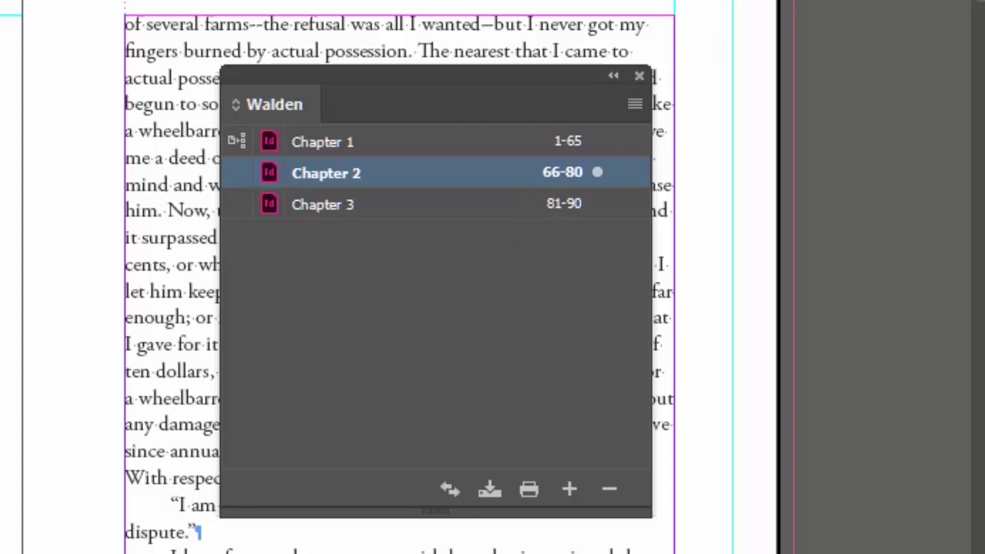
key("F12")
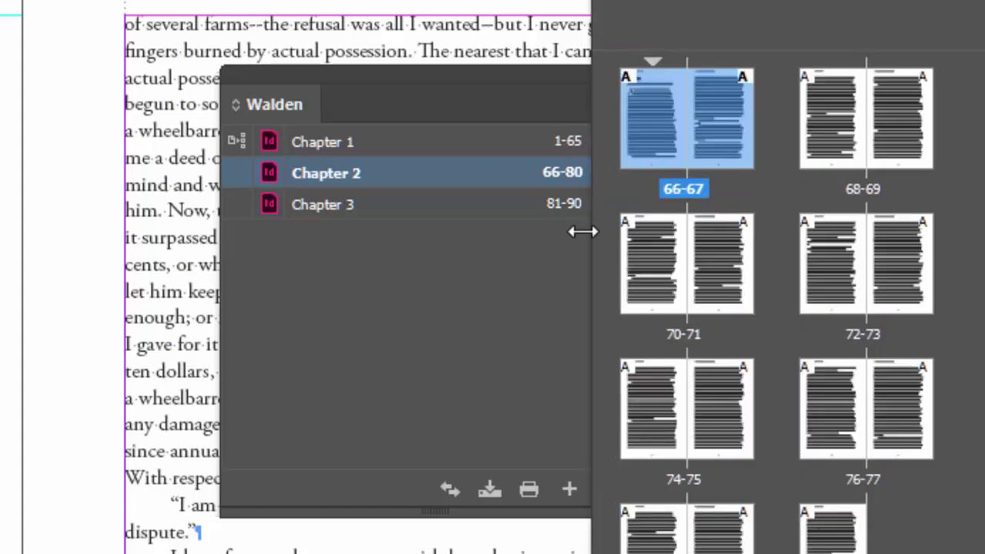
key("F12")
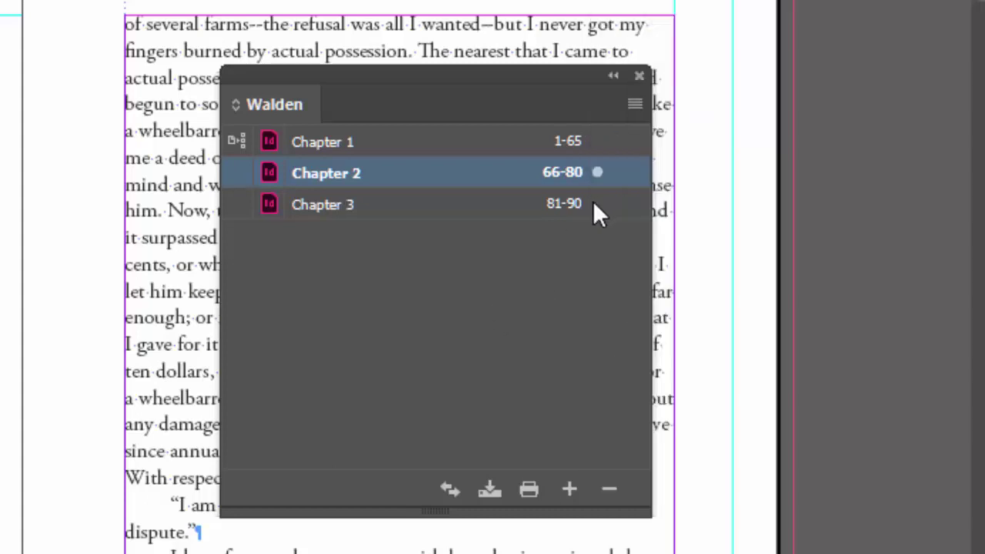
Reposition the Walden book panel over the page and deselect Chapter 2
left_click_drag(477, 75, 459, 122)
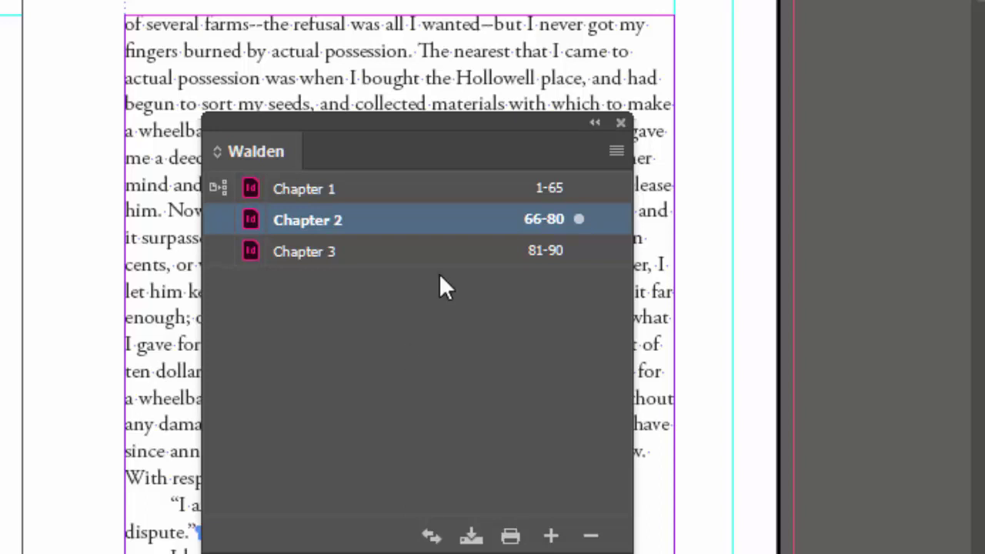
left_click_drag(455, 119, 537, 146)
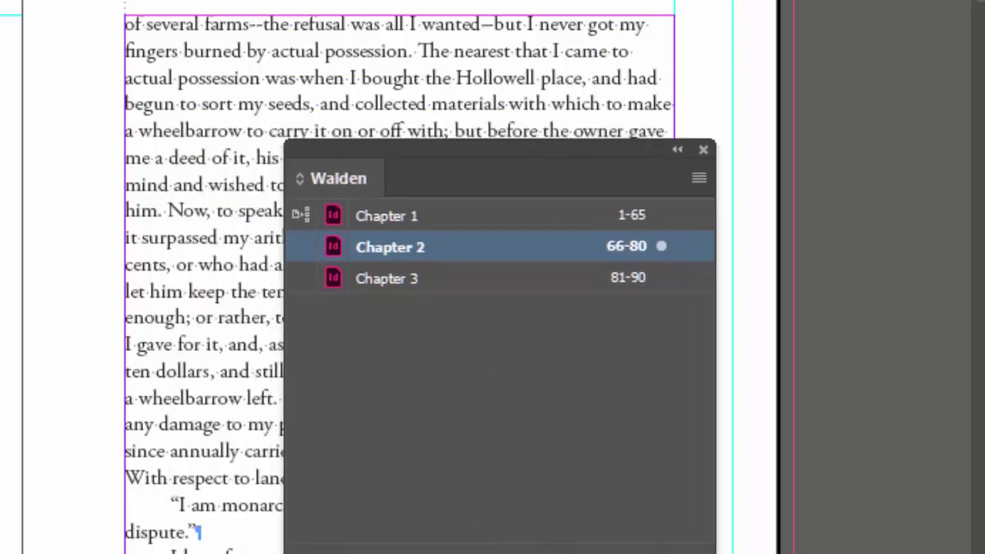
left_click(505, 471)
left_click_drag(490, 161, 485, 148)
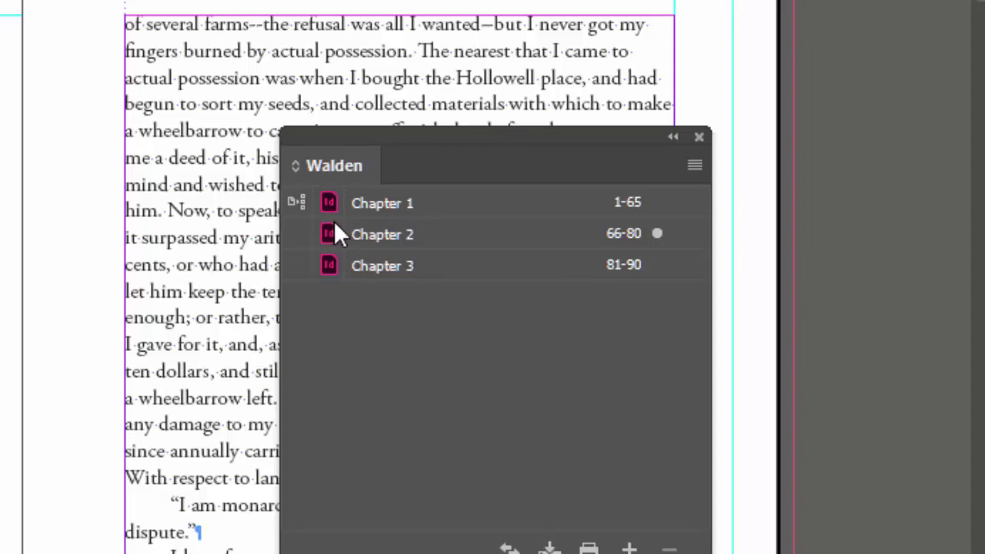
Open Chapter 1 from the book, order its tab before Chapter 2, and raise the book panel
double_click(387, 203)
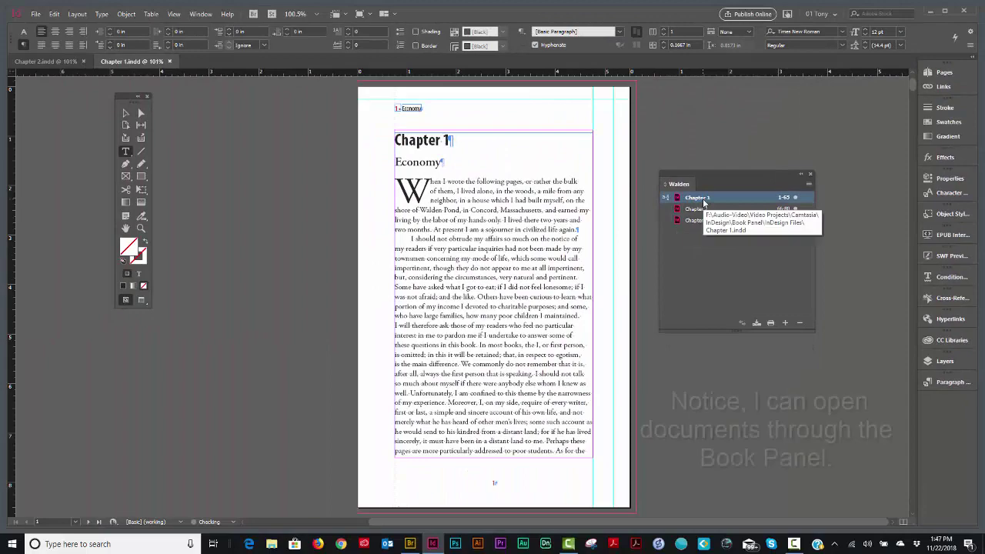
left_click_drag(46, 62, 143, 65)
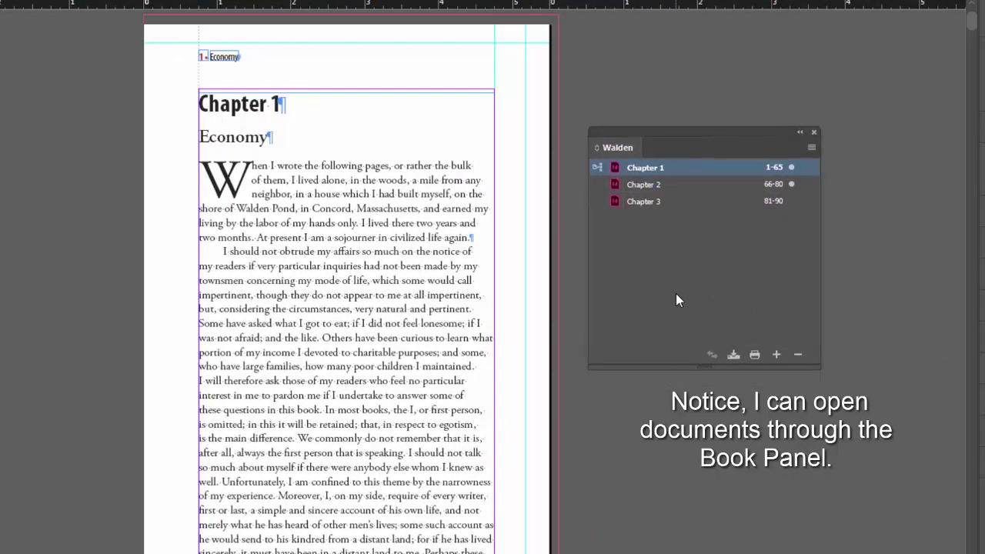
left_click(675, 294)
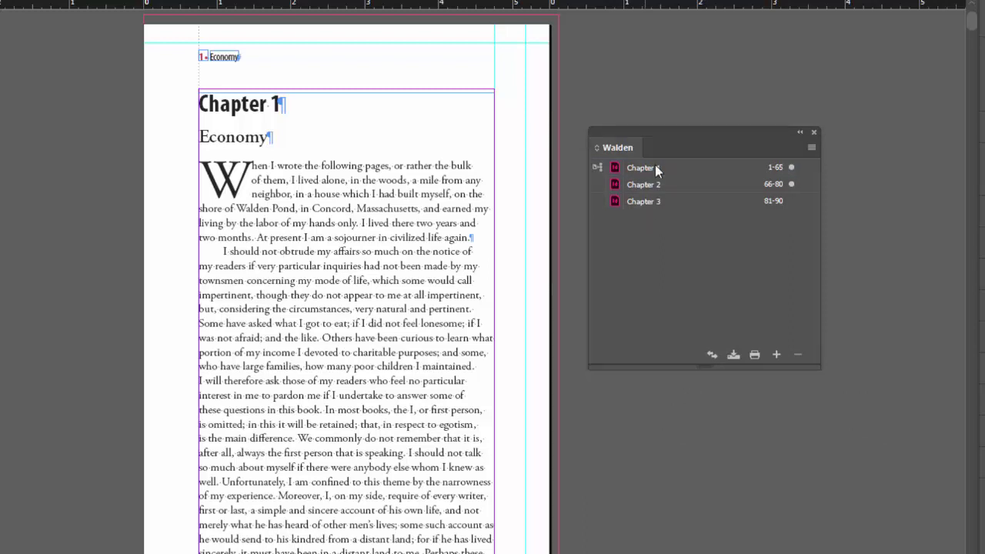
left_click_drag(671, 130, 669, 82)
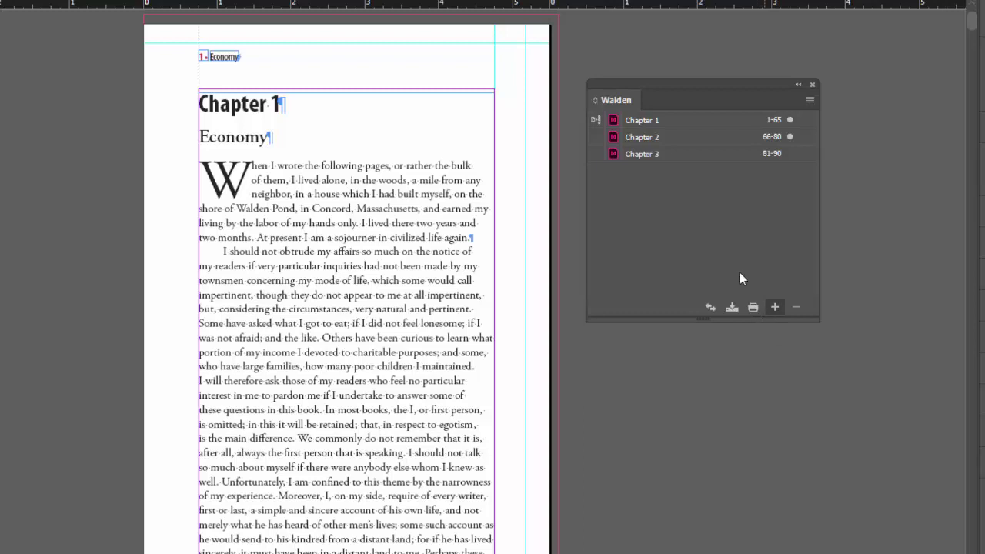
Set the book's Synchronize Options to sync Styles and Swatches, excluding Master Pages
left_click(810, 100)
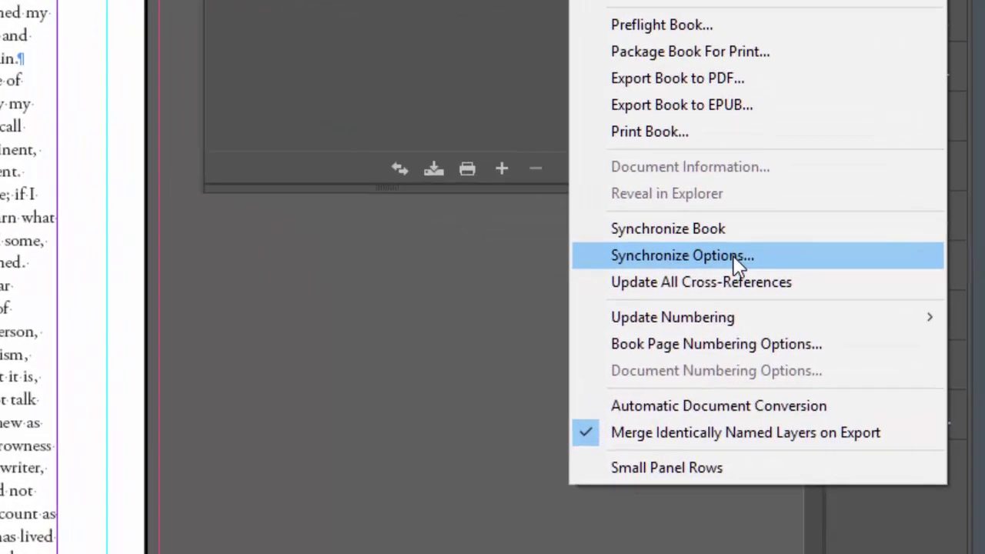
left_click(737, 257)
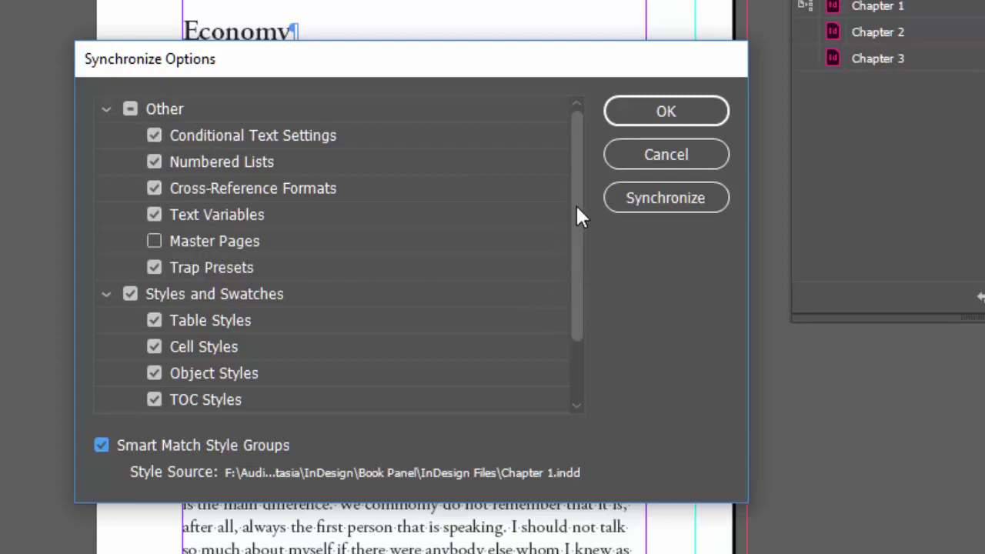
scroll(577, 211, "down", 1)
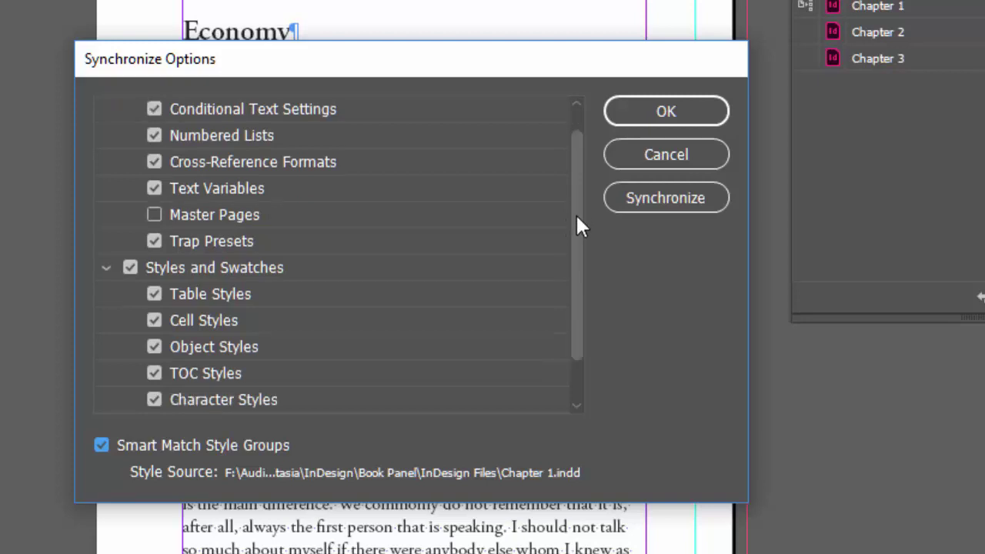
left_click_drag(575, 230, 575, 268)
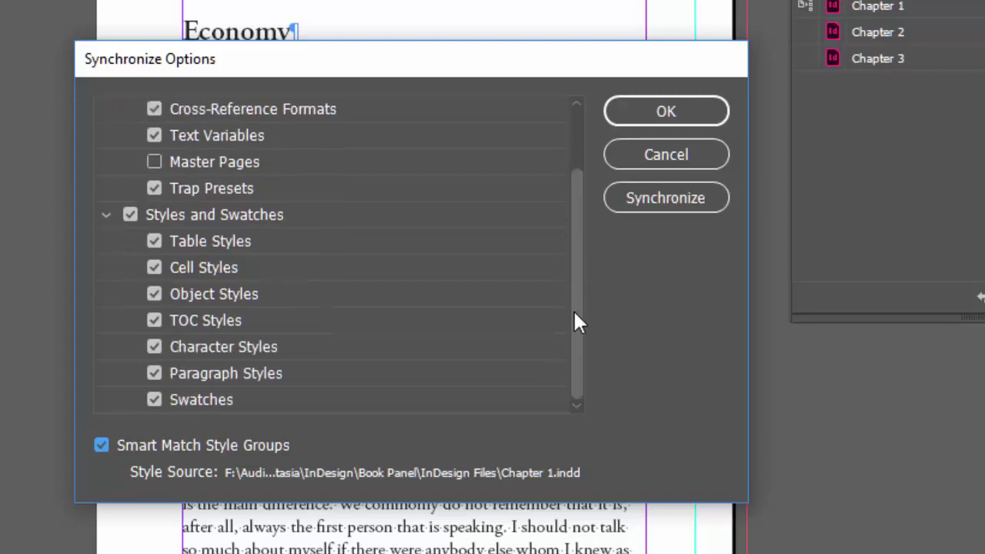
left_click_drag(578, 303, 571, 198)
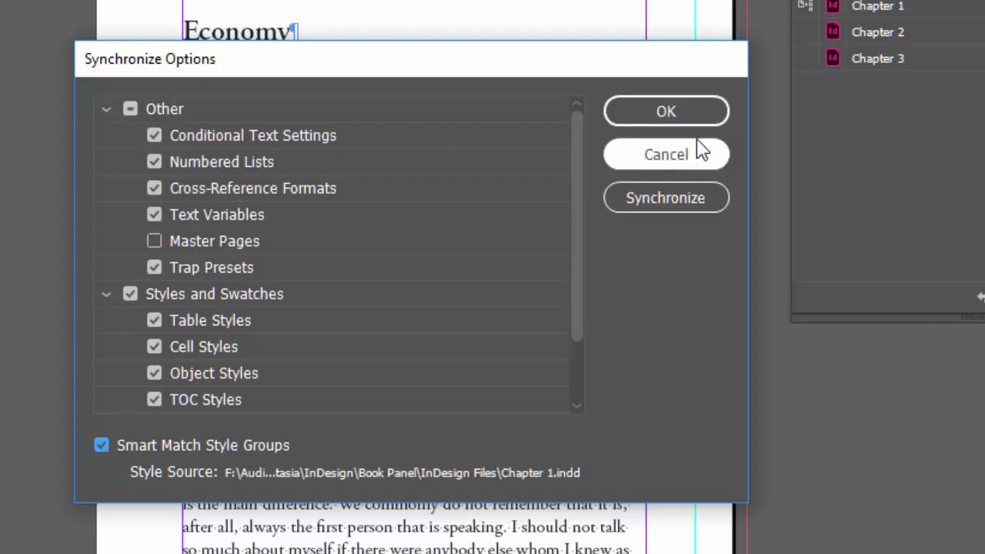
left_click(667, 112)
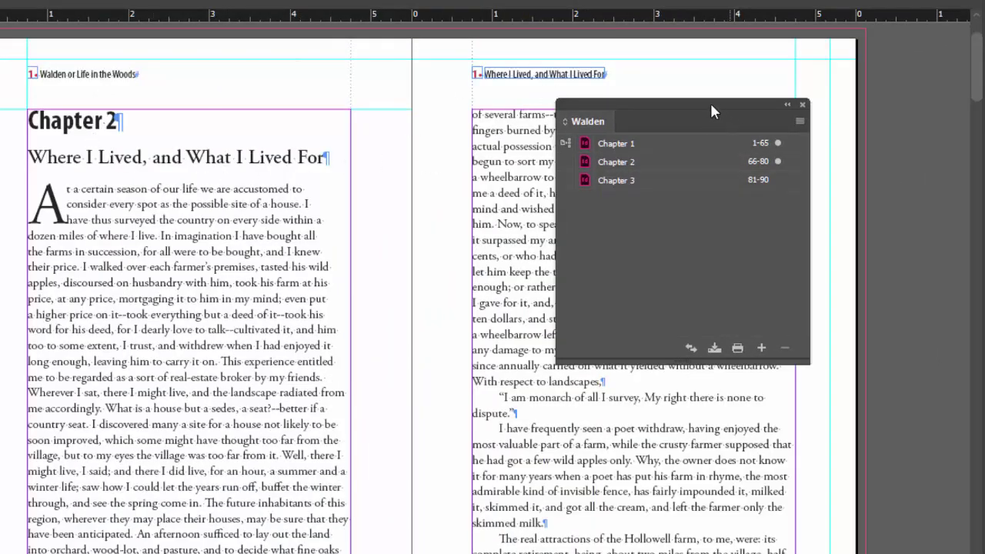
Open Paragraph Style Options for Chapter 2's Chapter name style (Adobe Garamond Pro Semibold, 18 pt)
left_click_drag(709, 101, 762, 164)
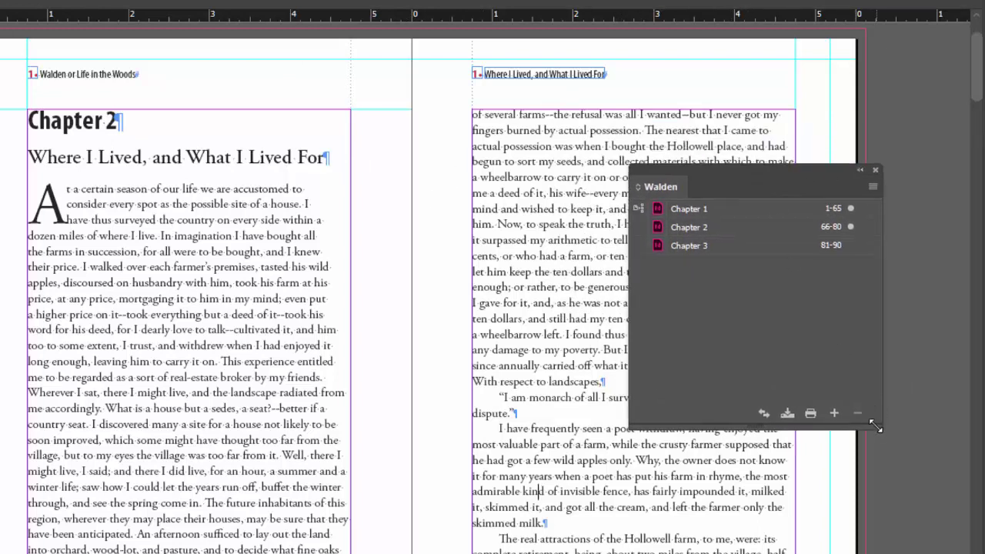
left_click_drag(873, 409, 864, 391)
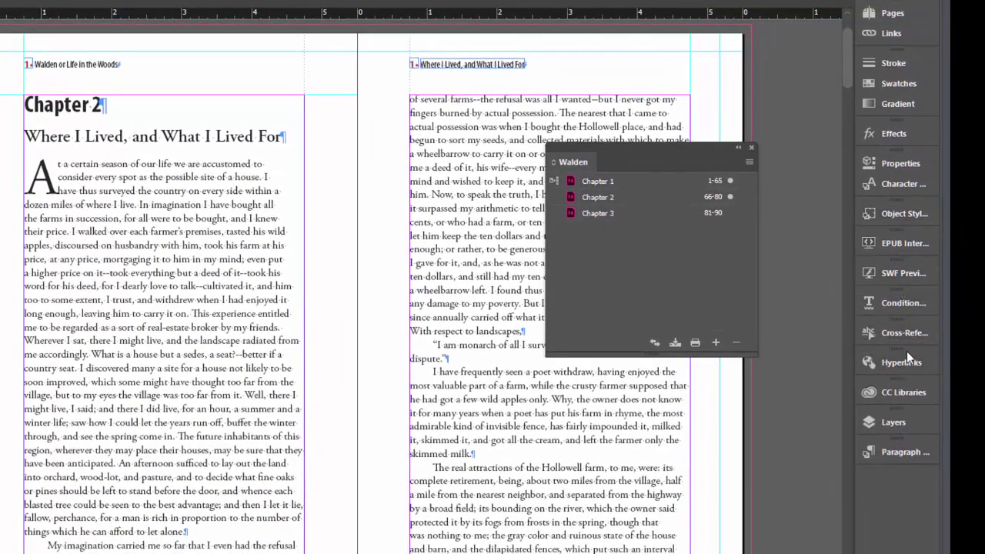
left_click(892, 451)
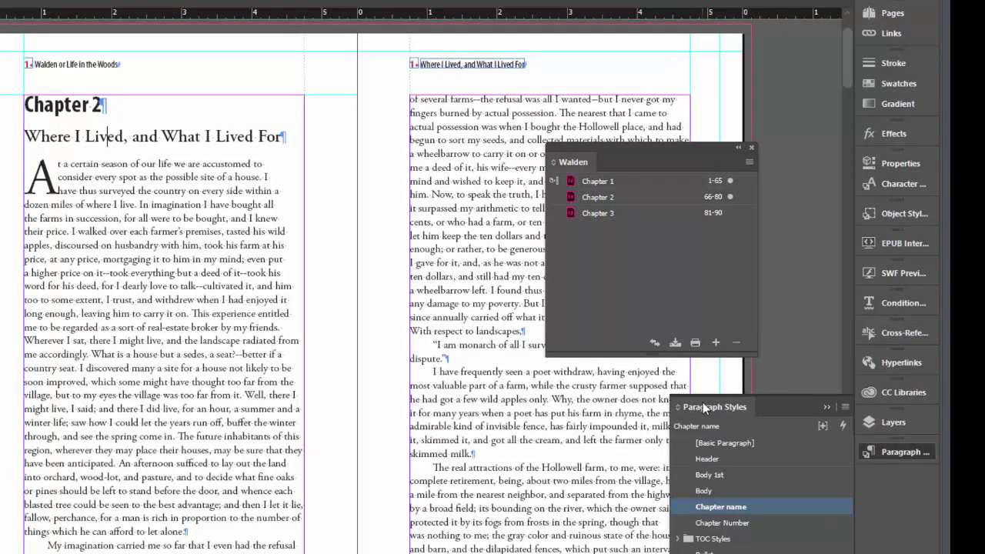
left_click_drag(704, 407, 303, 61)
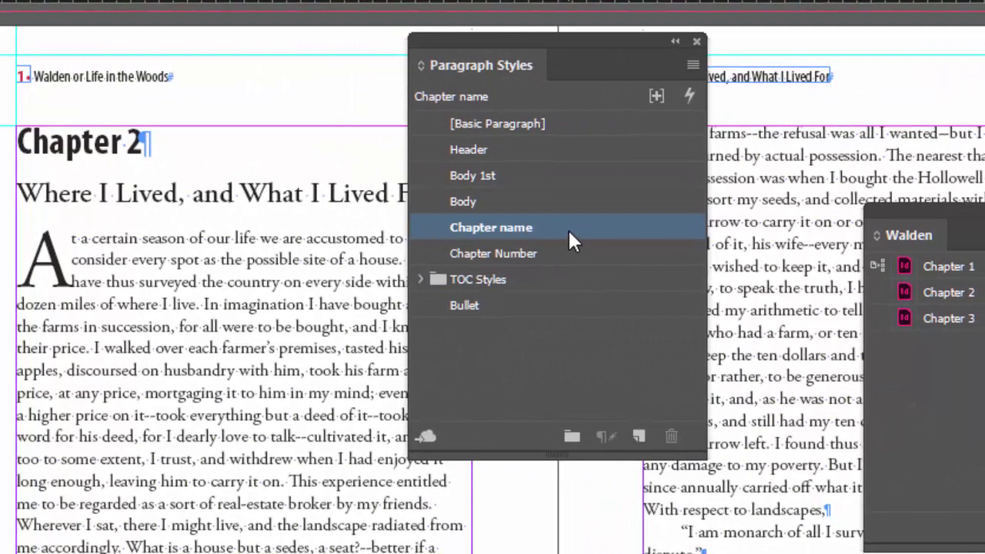
right_click(569, 240)
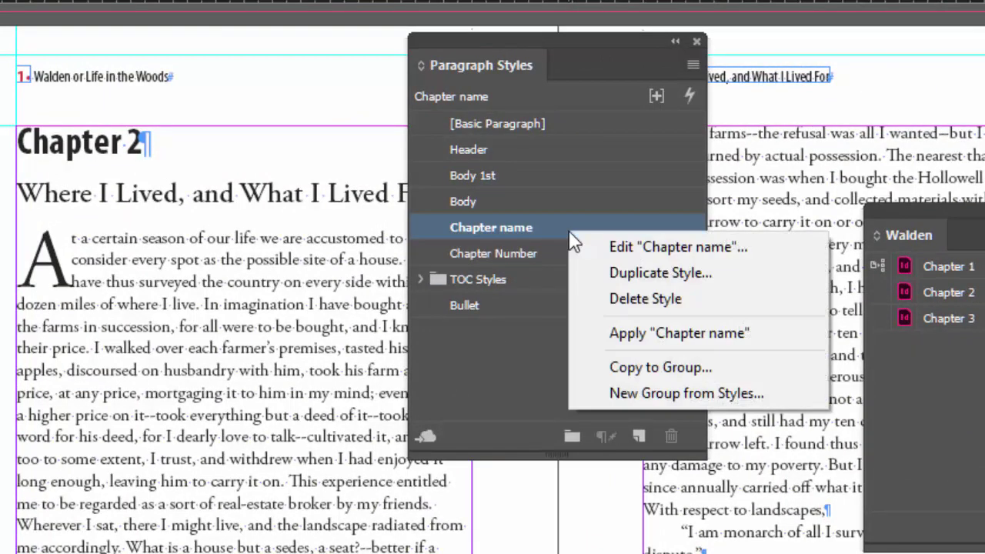
left_click(695, 248)
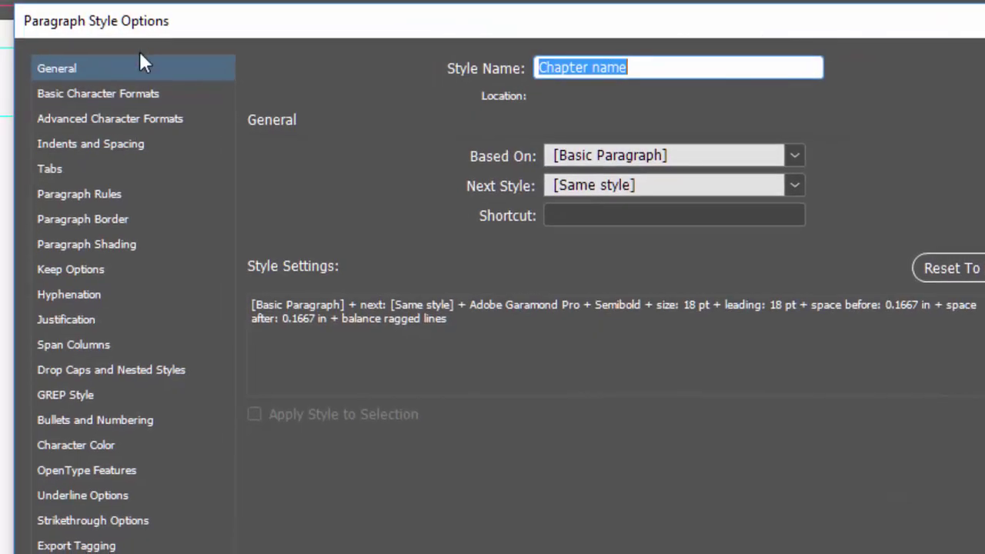
Change the Chapter name style's font style to Adobe Garamond Pro Bold Italic and confirm
left_click(126, 100)
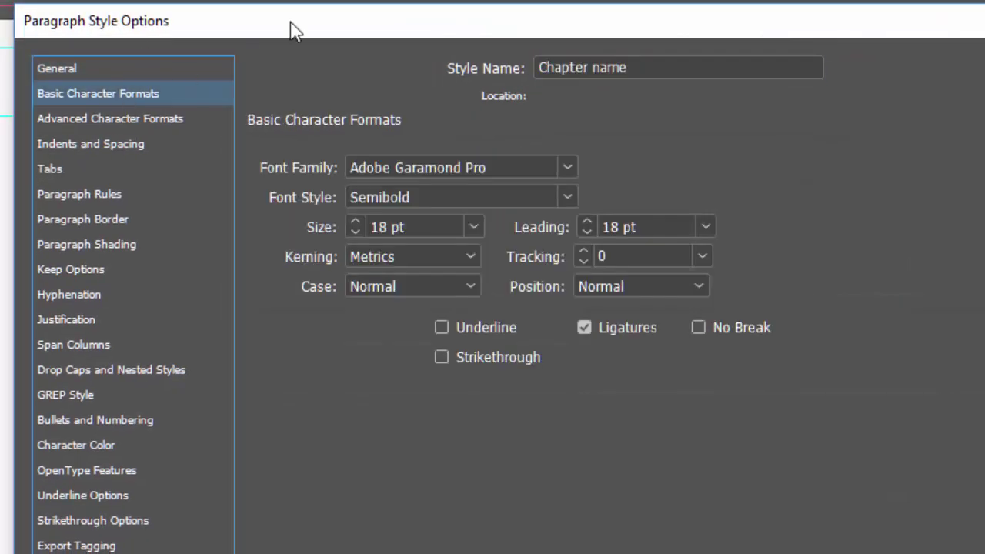
left_click_drag(290, 26, 536, 107)
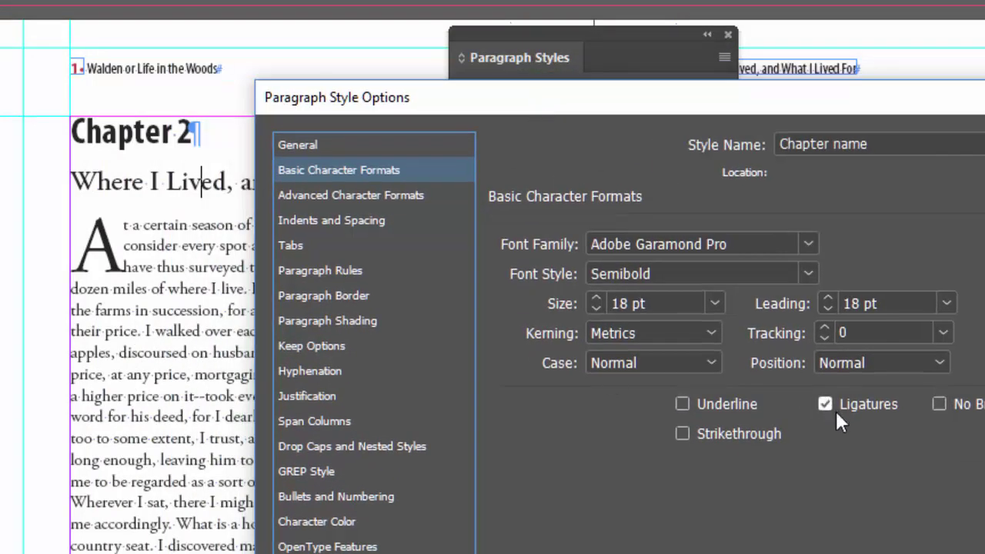
left_click(808, 274)
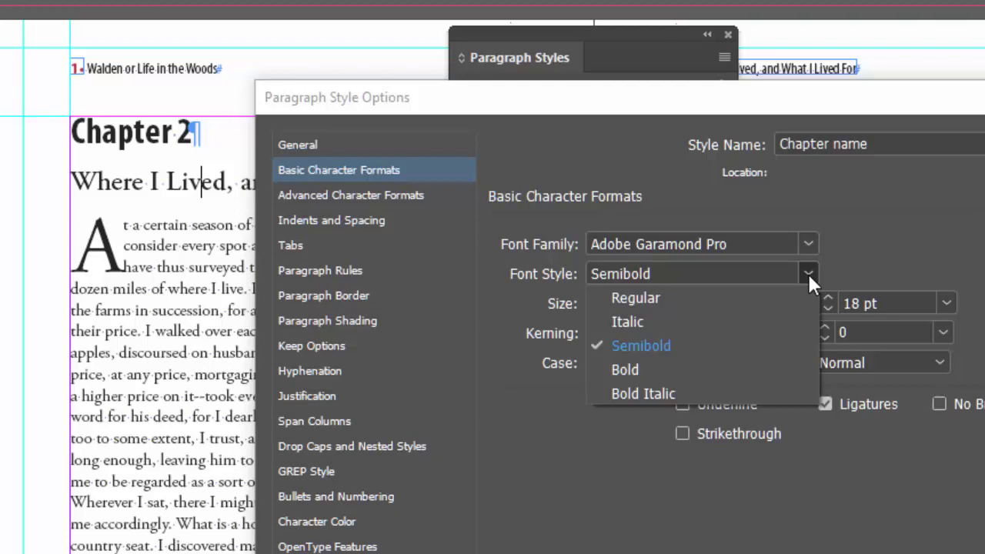
left_click(719, 395)
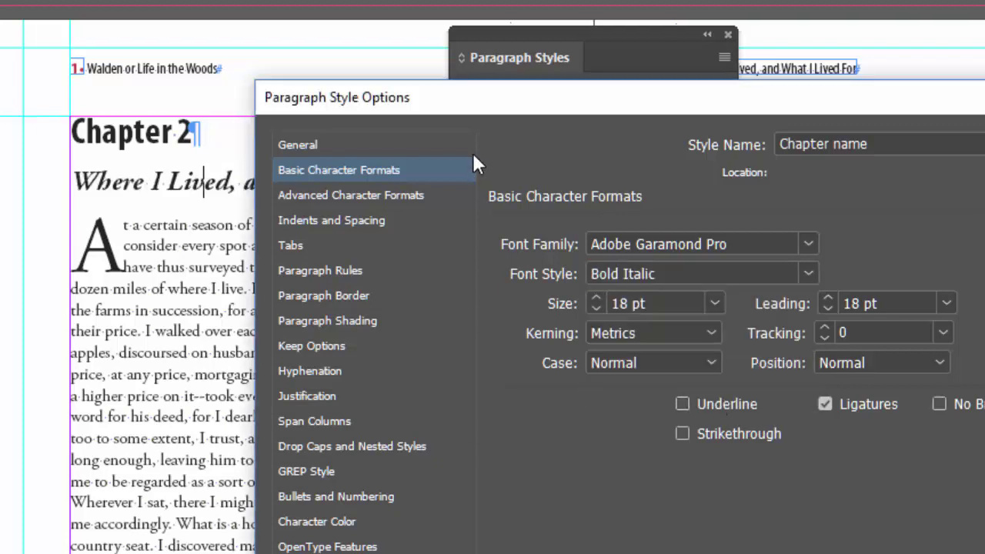
left_click_drag(495, 110, 545, 18)
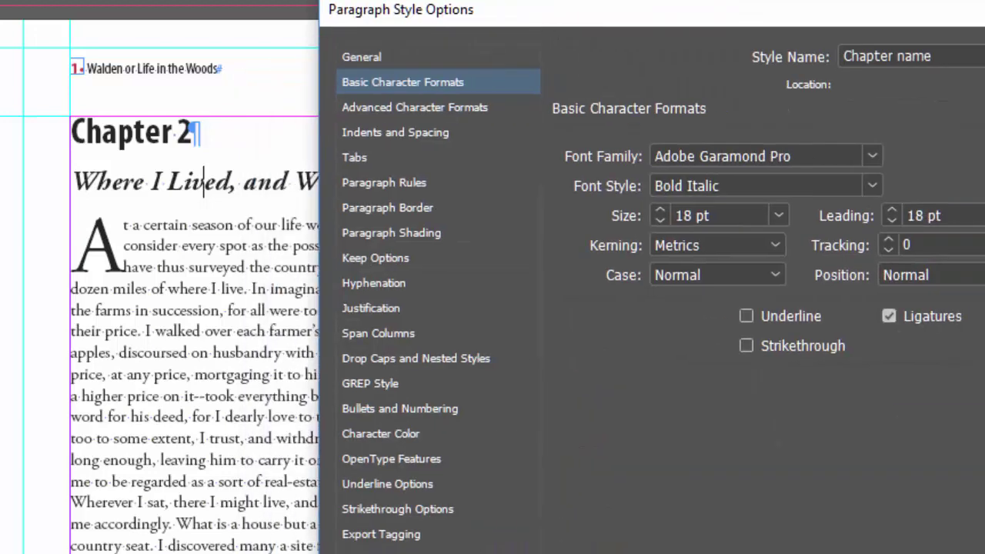
key("Return")
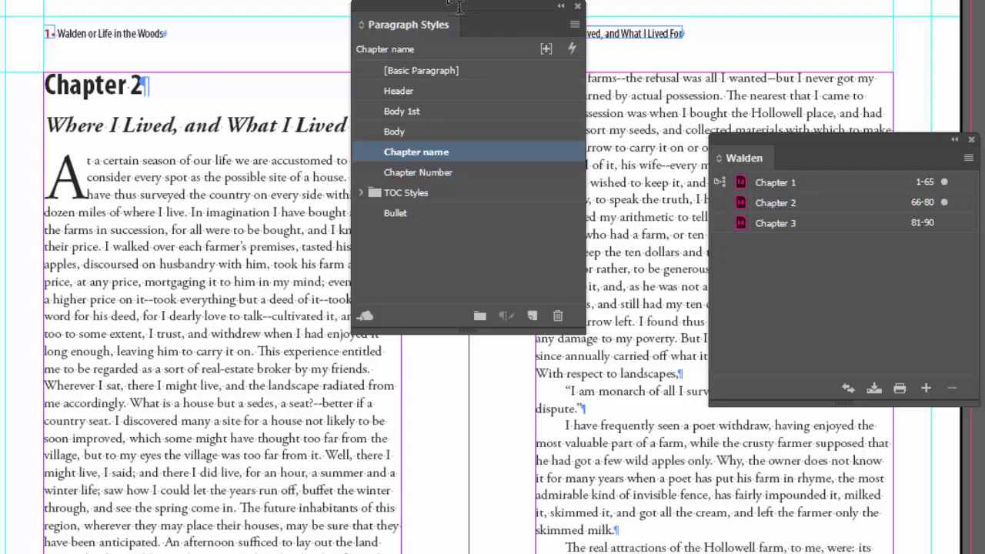
Set Chapter 2 as the Walden book's style source, leaving no chapter selected
left_click_drag(454, 2, 796, 438)
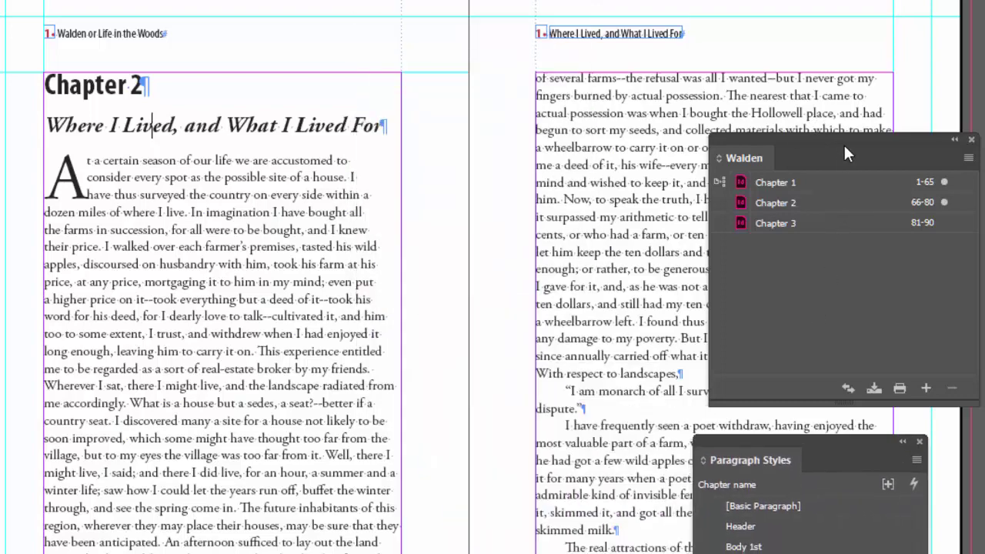
left_click_drag(844, 135, 524, 77)
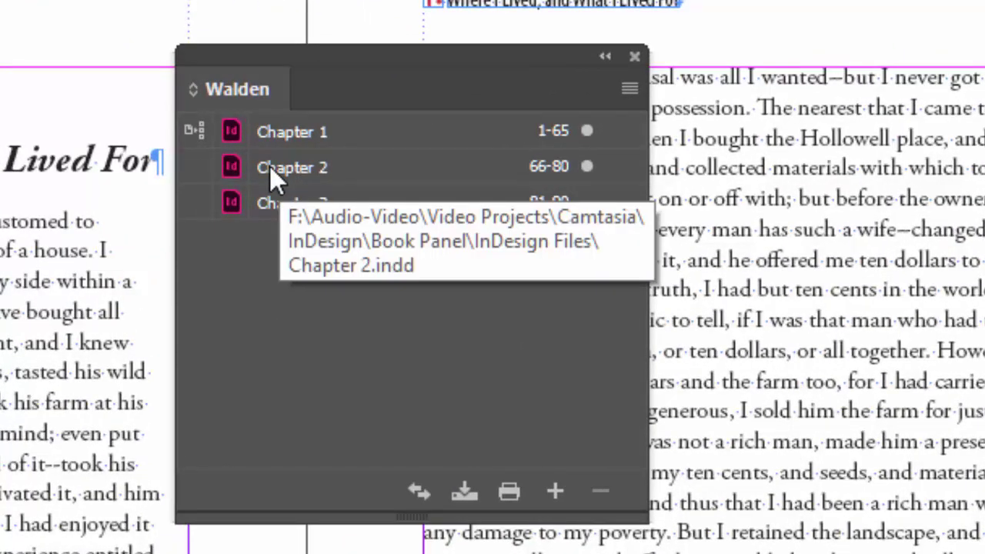
left_click(196, 166)
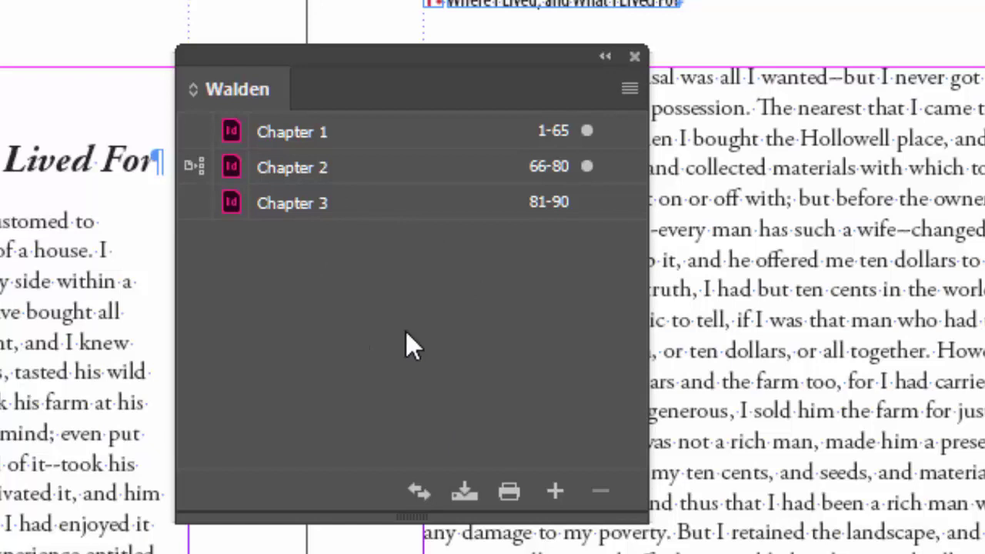
left_click(369, 201)
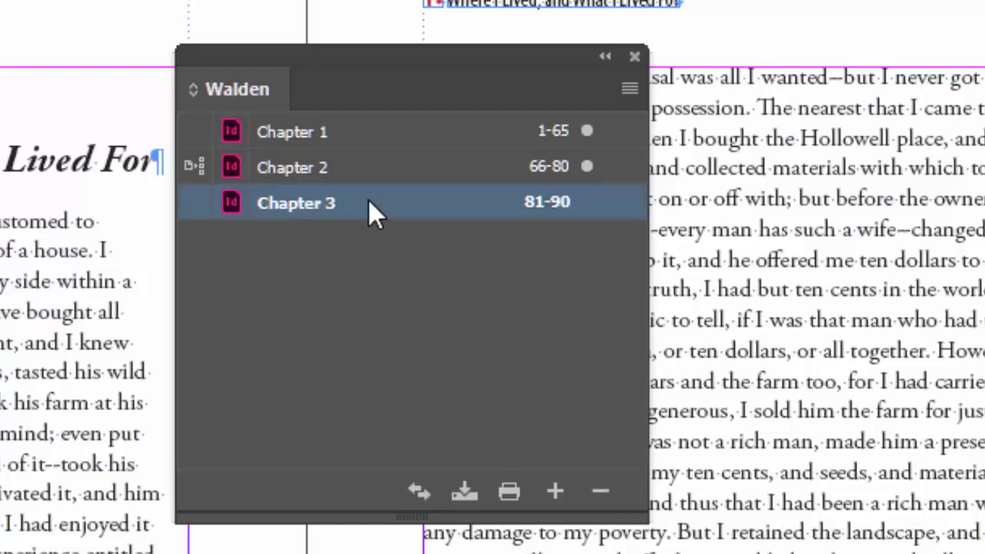
left_click(399, 370)
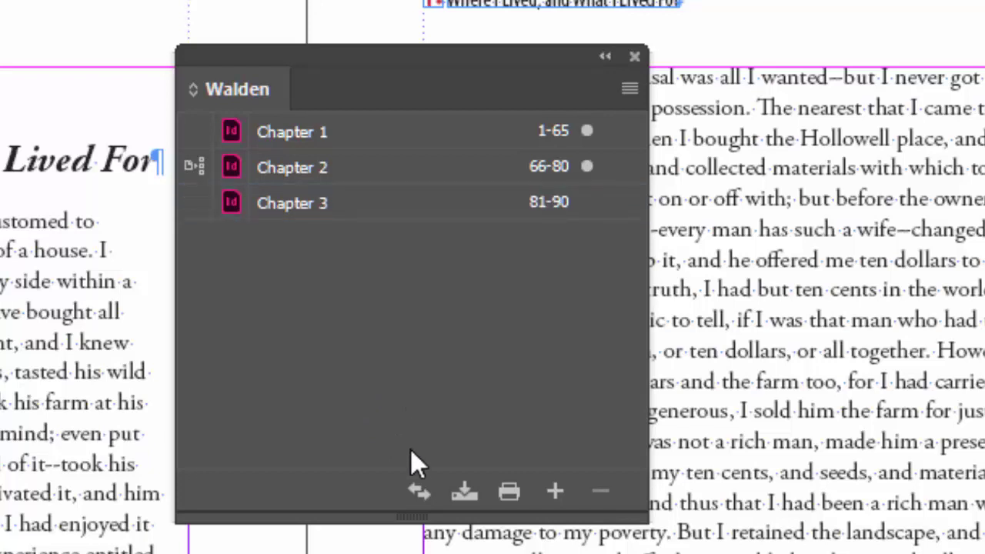
Synchronize the Walden book, check Chapter 1's bold italic Economy heading, and open Chapter 3
left_click(422, 500)
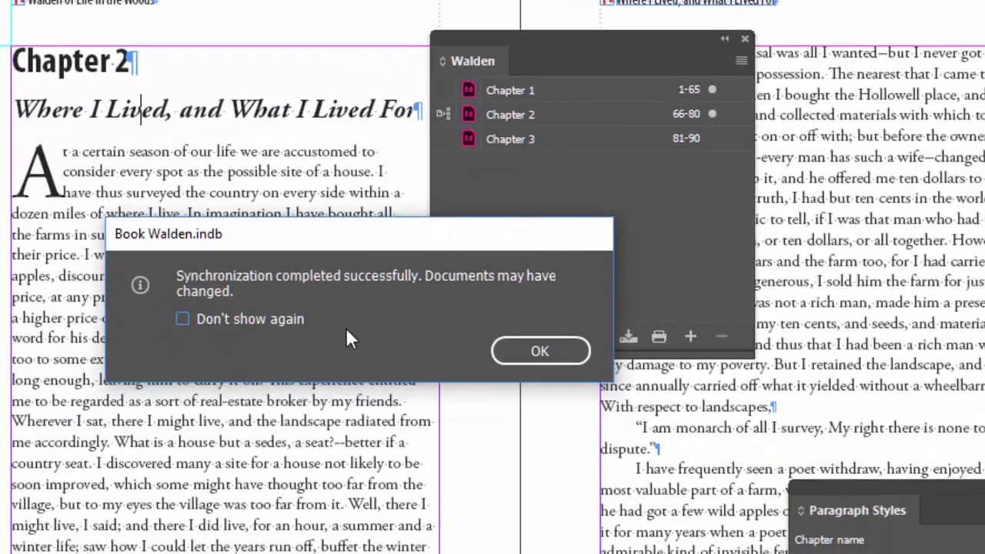
left_click(557, 355)
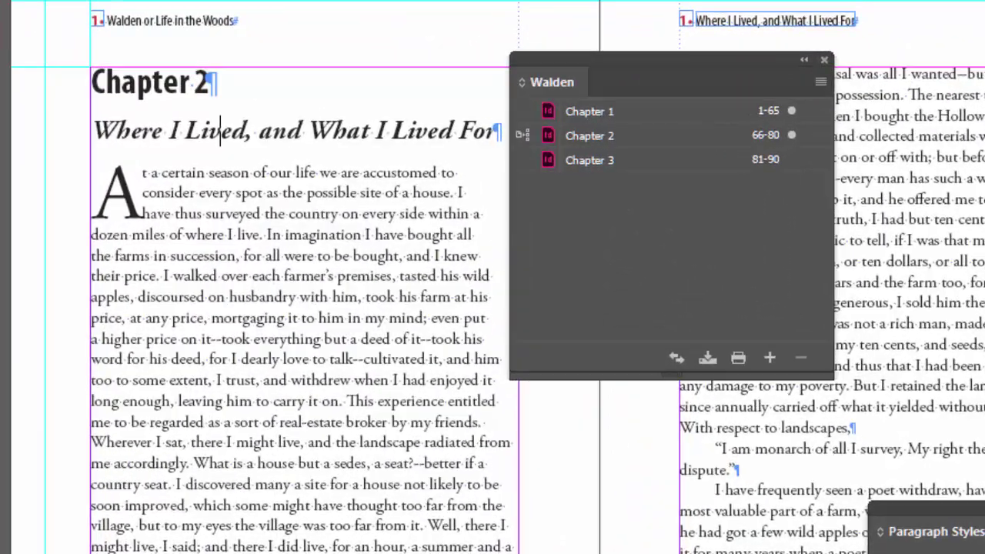
left_click(50, 61)
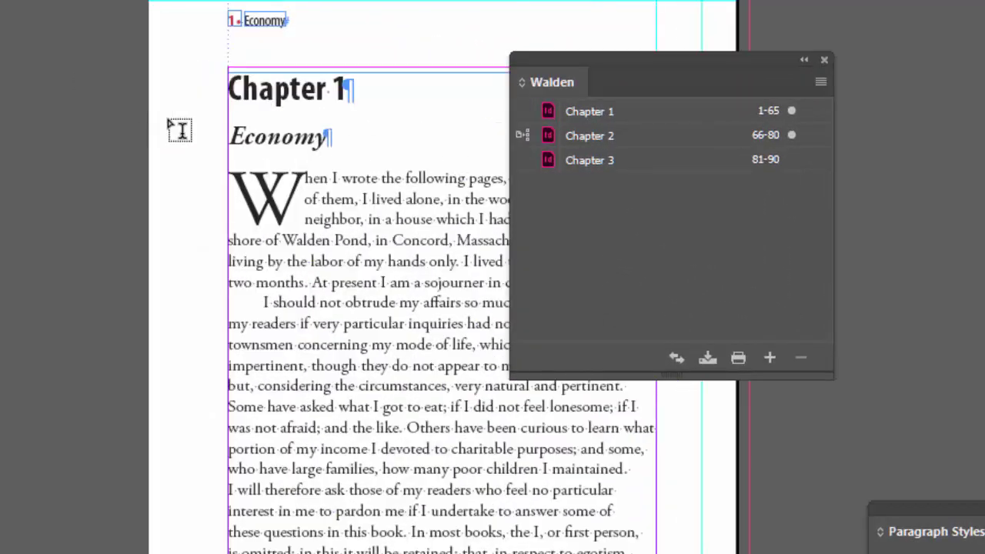
left_click(587, 163)
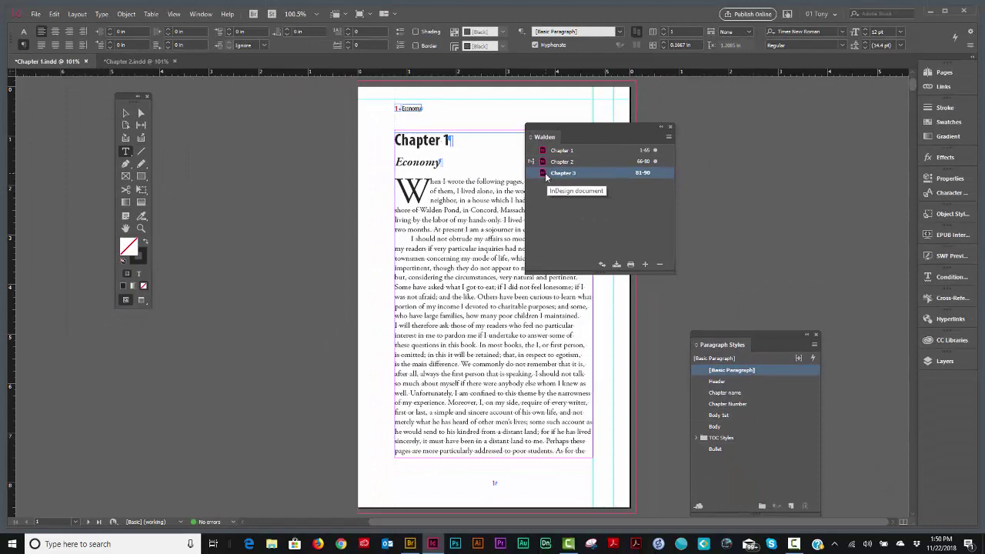
double_click(548, 173)
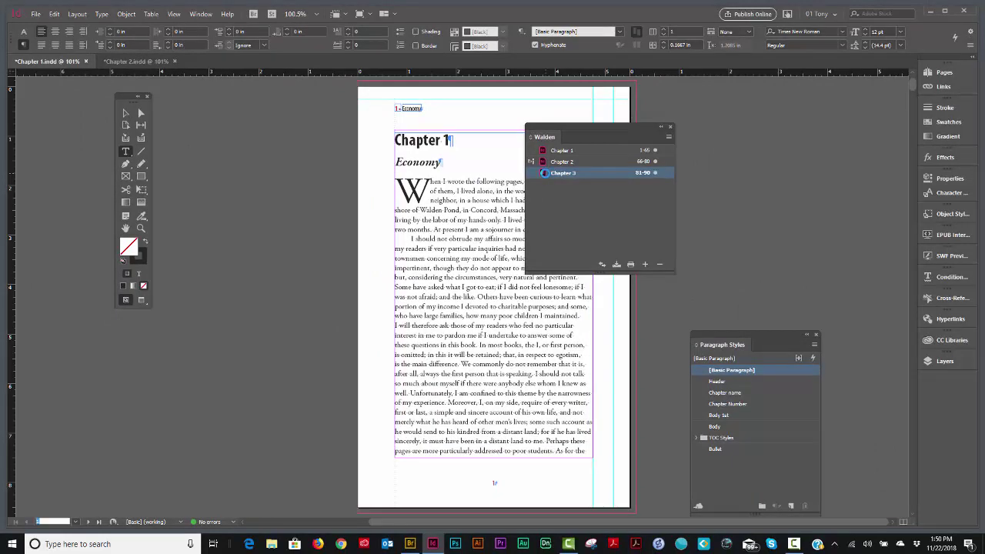